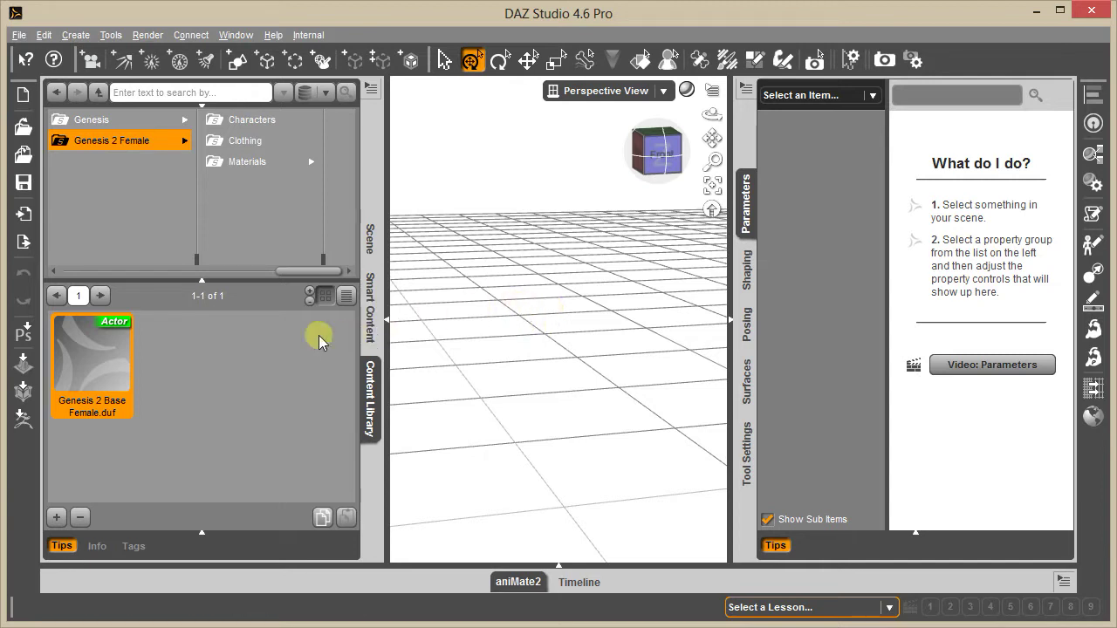
- Load the Genesis 2 Base Female figure into the empty scene
double_click(101, 362)
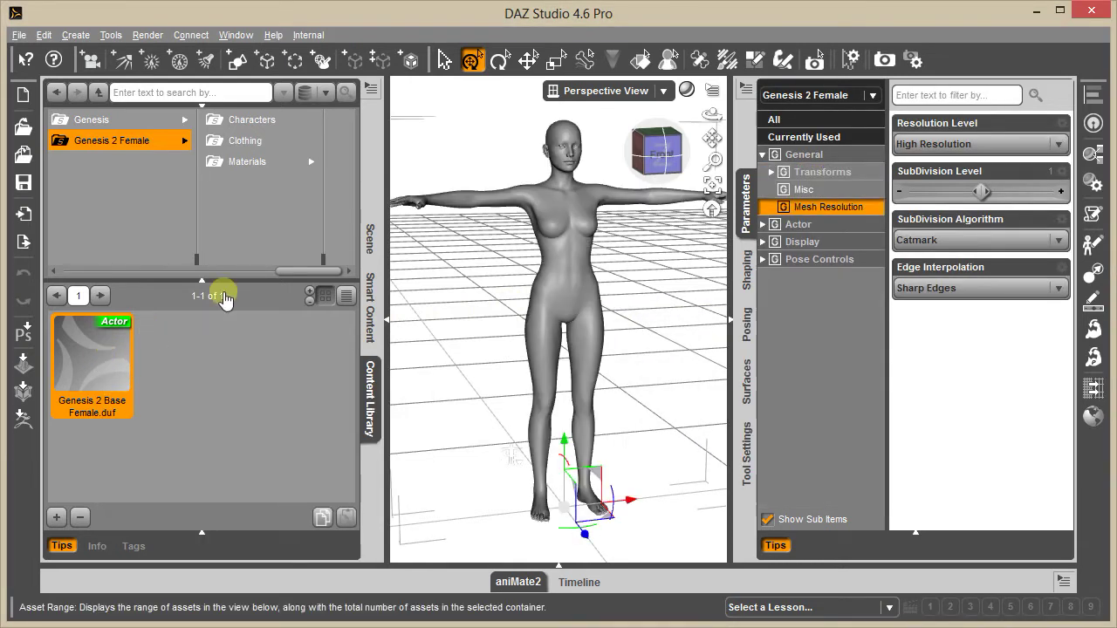
mouse_move(663, 158)
left_mouse_down()
mouse_move(551, 296)
mouse_move(663, 154)
left_mouse_up()
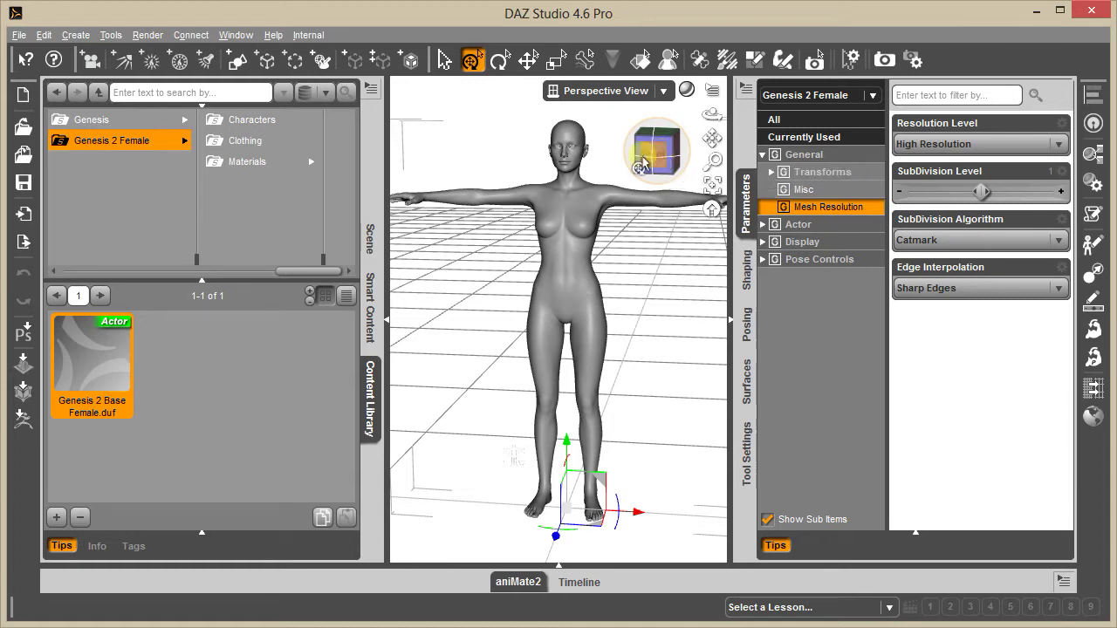
- Frame the figure's head close up and display it as Wire Texture Shaded to examine the mesh
left_click(567, 140)
key("ctrl+f")
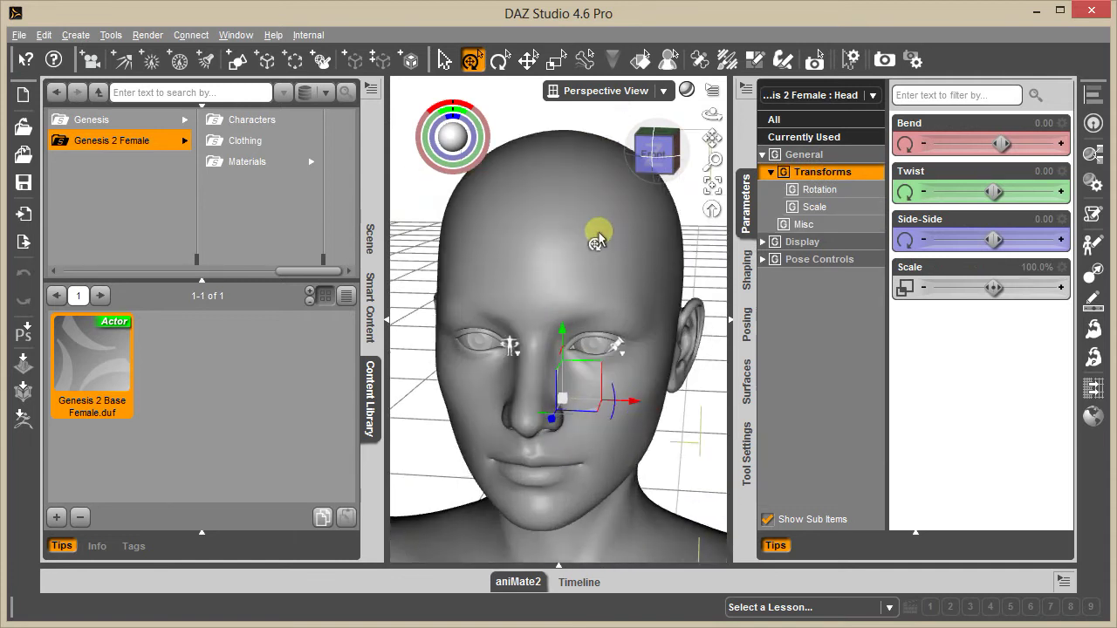
left_click(686, 90)
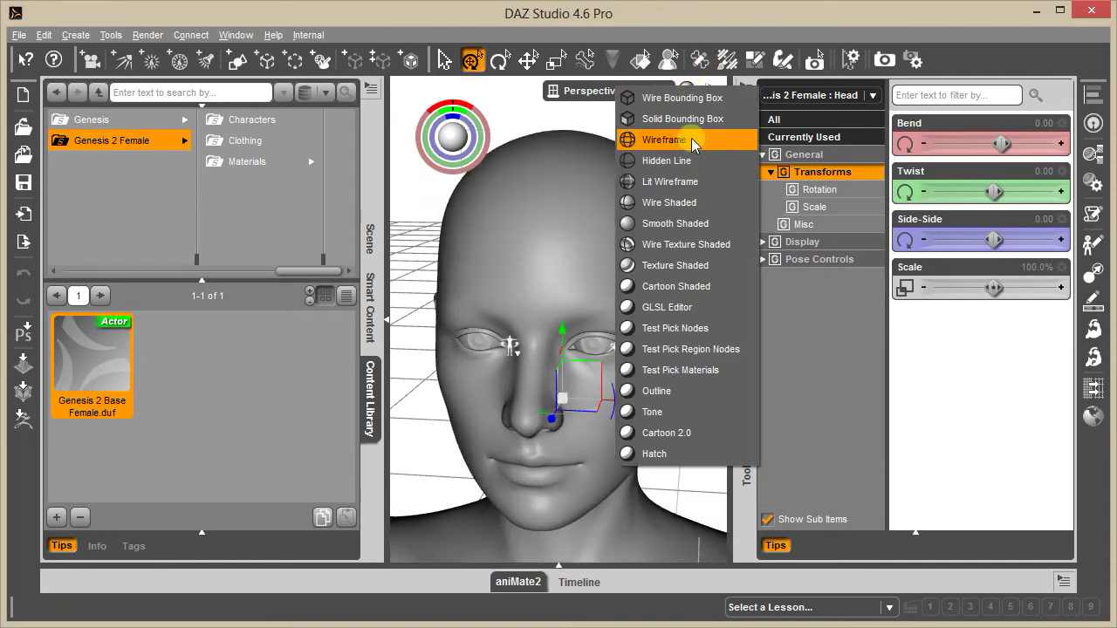
left_click(658, 242)
left_click_drag(550, 298, 616, 177)
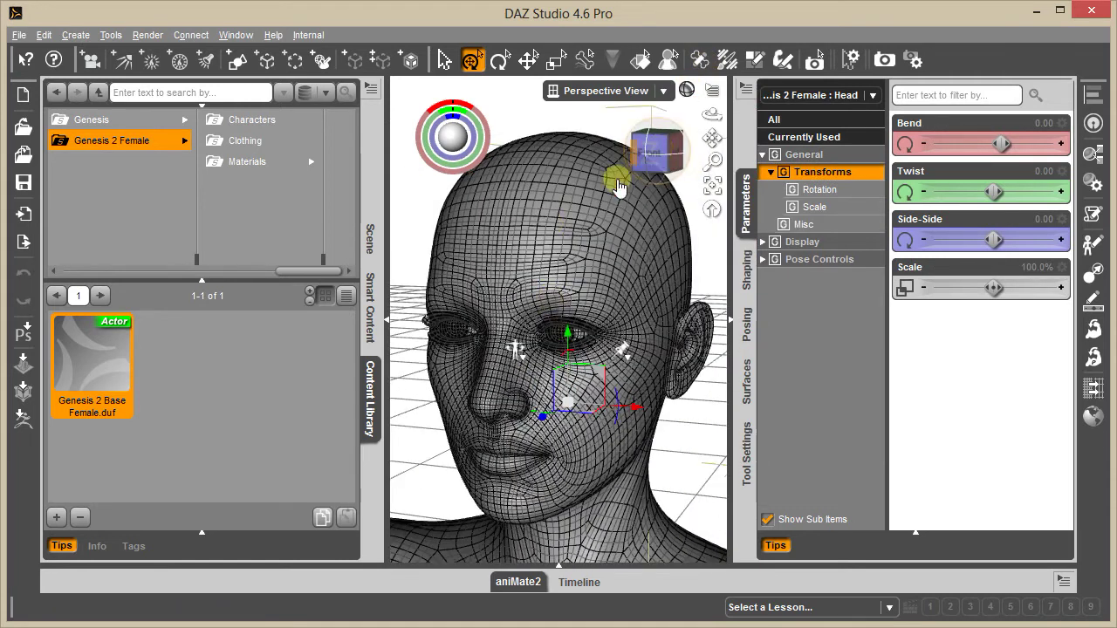
scroll(549, 224, "up", 3)
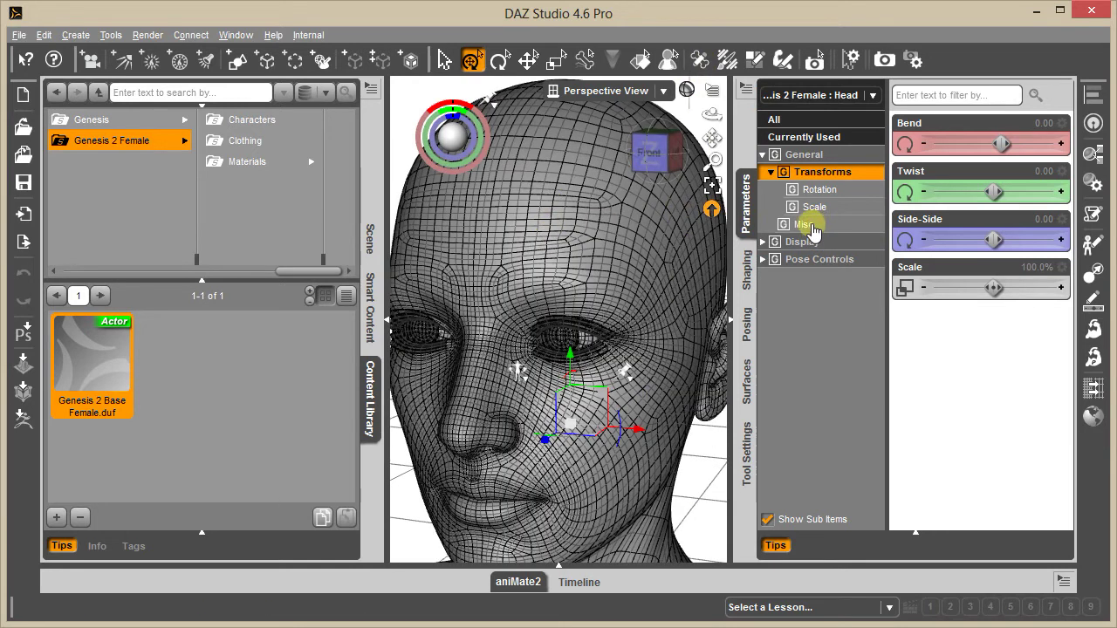
- Try the whole figure's Resolution Level at Base and High Resolution, and its SubDivision Level at 2 and 1
double_click(607, 202)
left_click(971, 145)
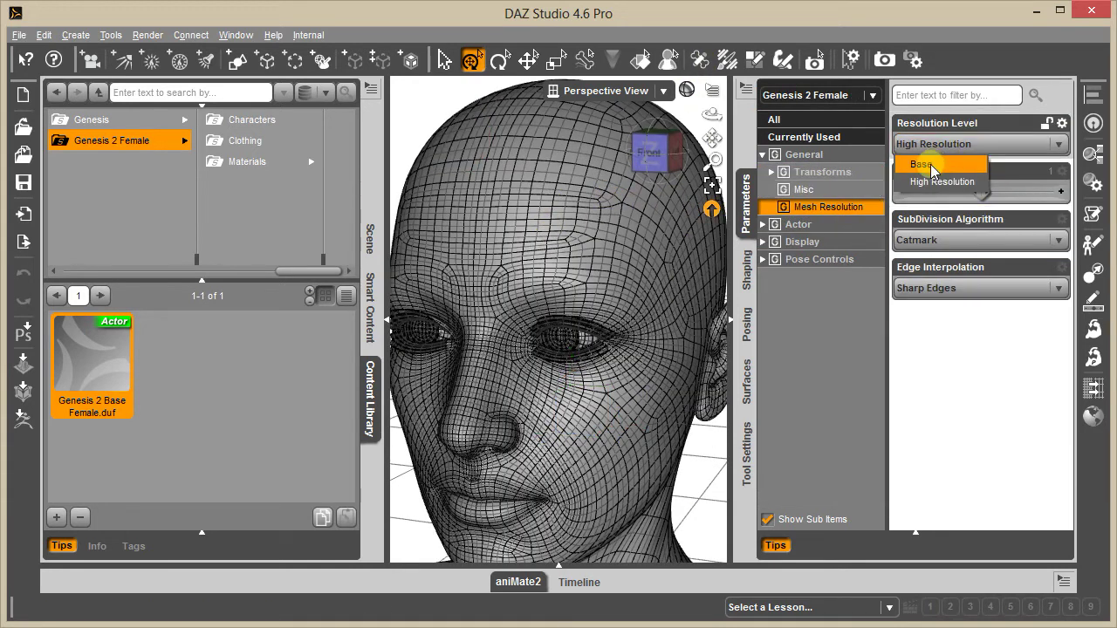
left_click(916, 161)
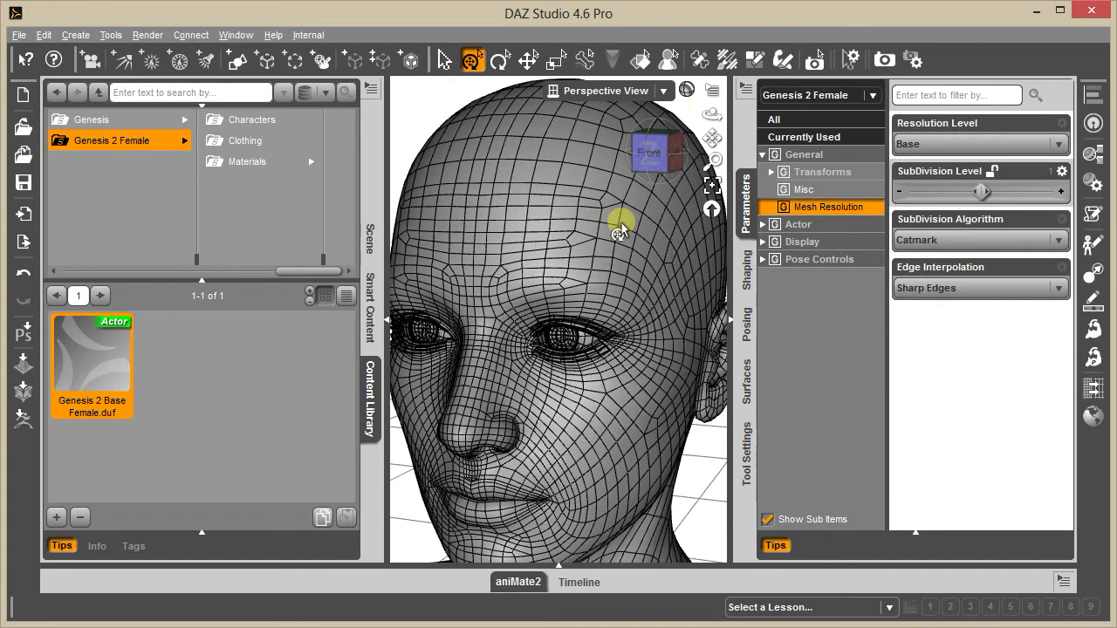
left_click(959, 144)
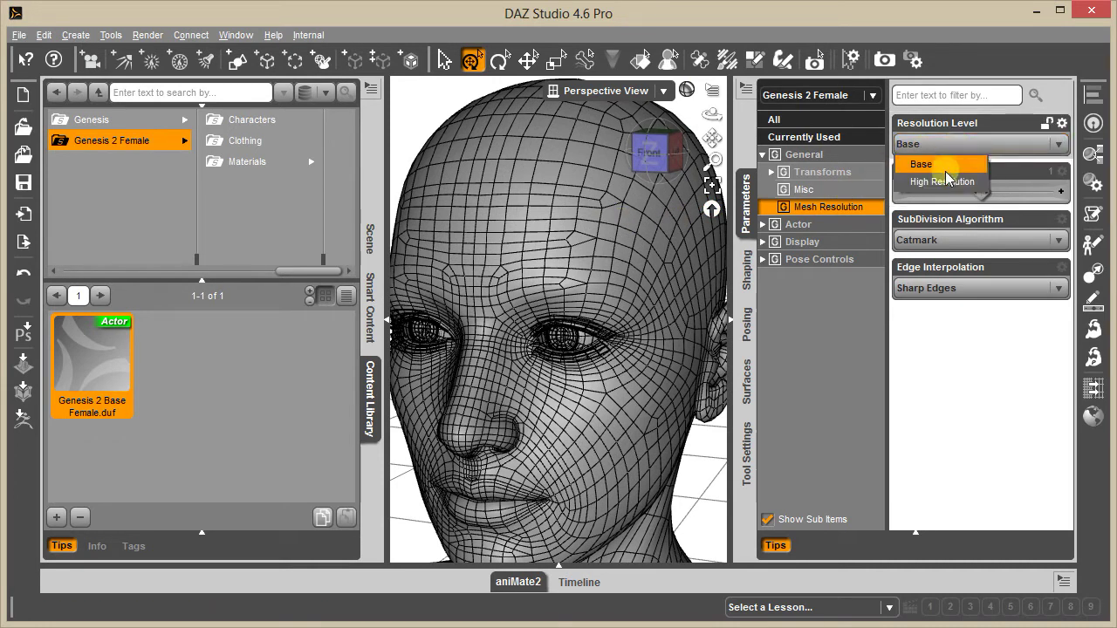
left_click(944, 180)
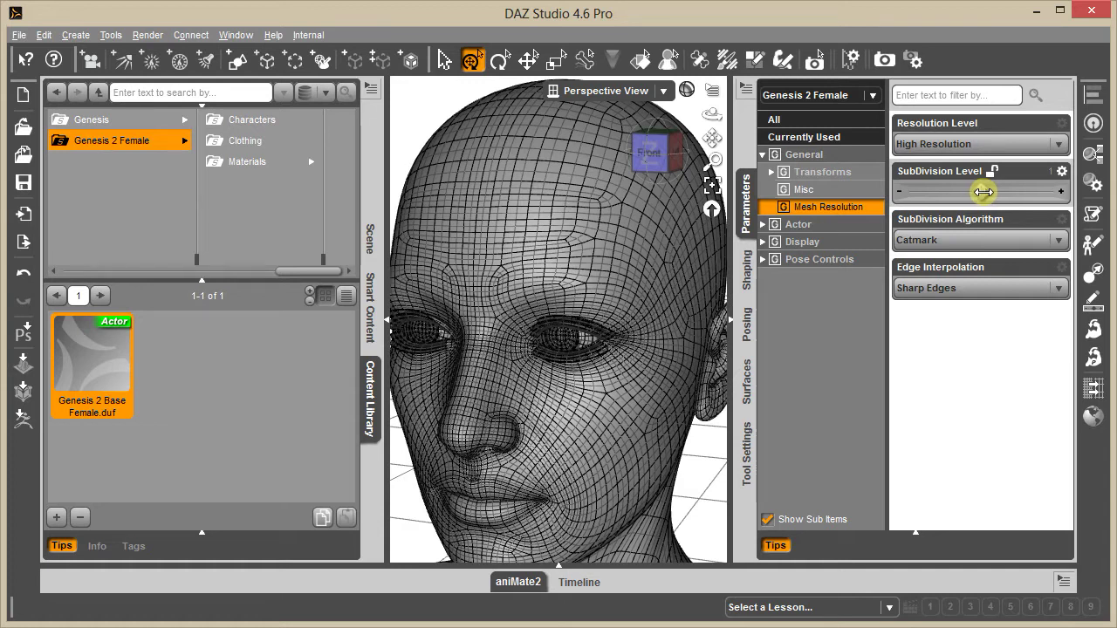
left_click_drag(984, 192, 1061, 193)
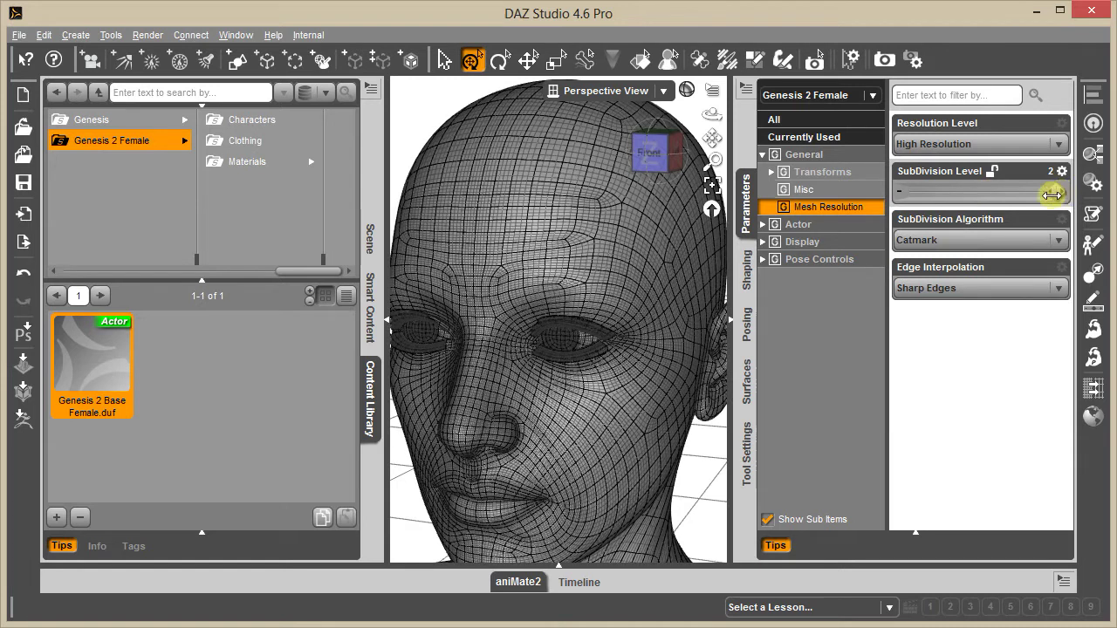
left_click(969, 194)
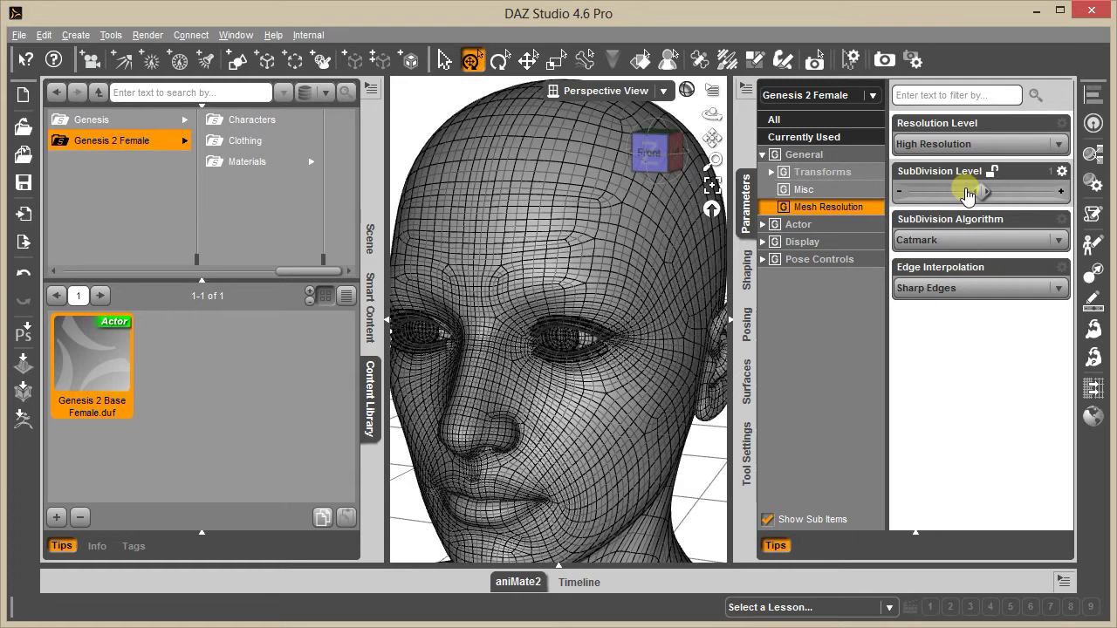
- Set the figure's Resolution Level to Base and return to a full-figure Texture Shaded front view
left_click(926, 146)
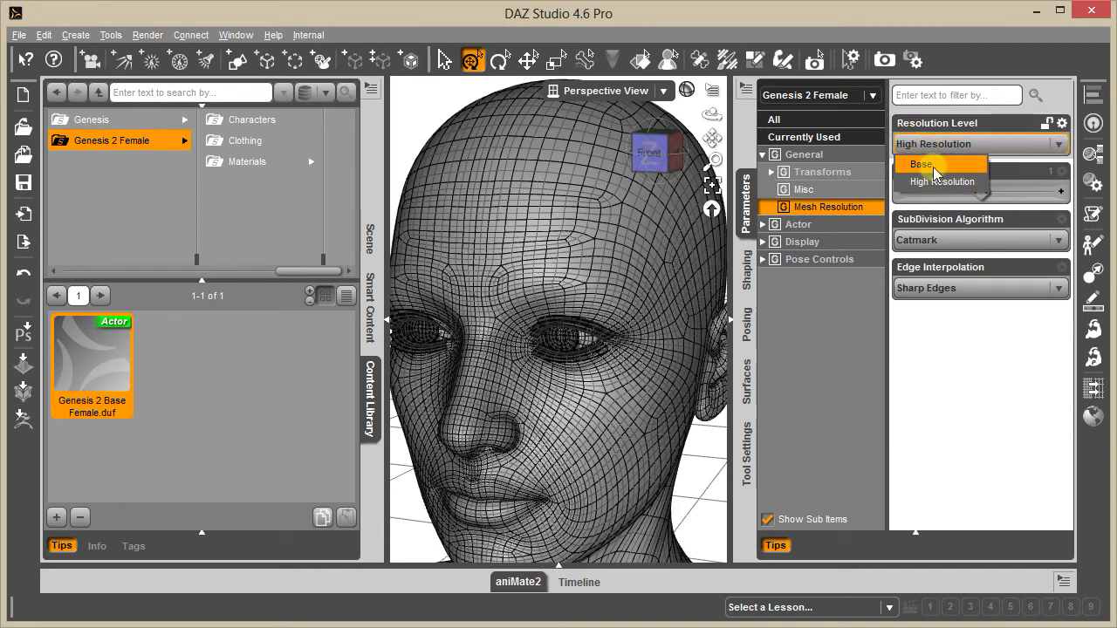
left_click(920, 164)
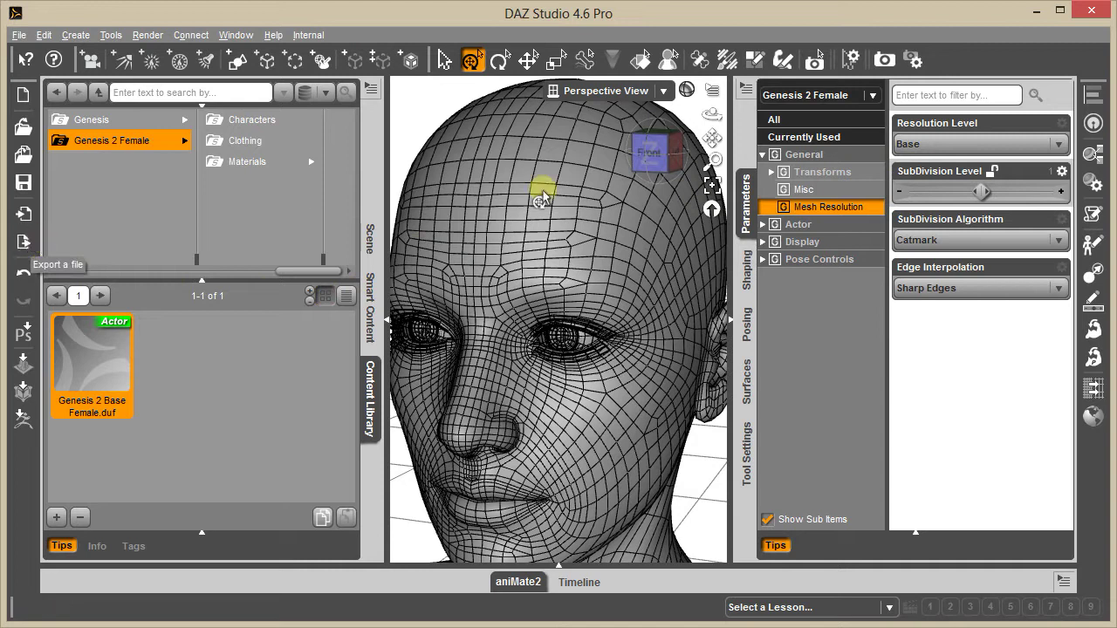
left_click(711, 187)
left_click(687, 90)
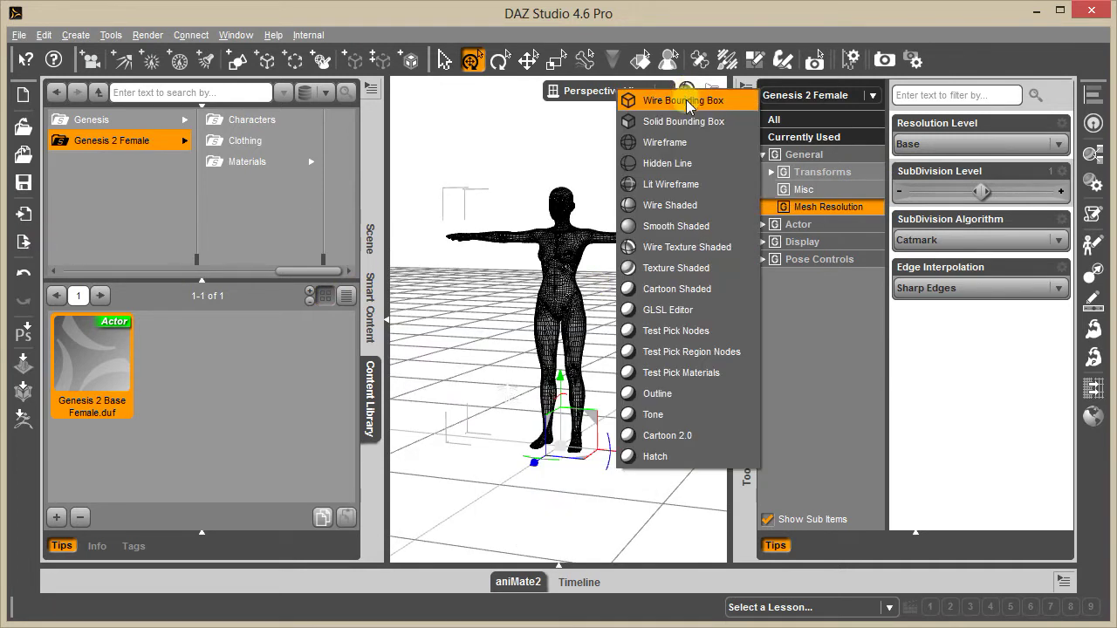
left_click(689, 269)
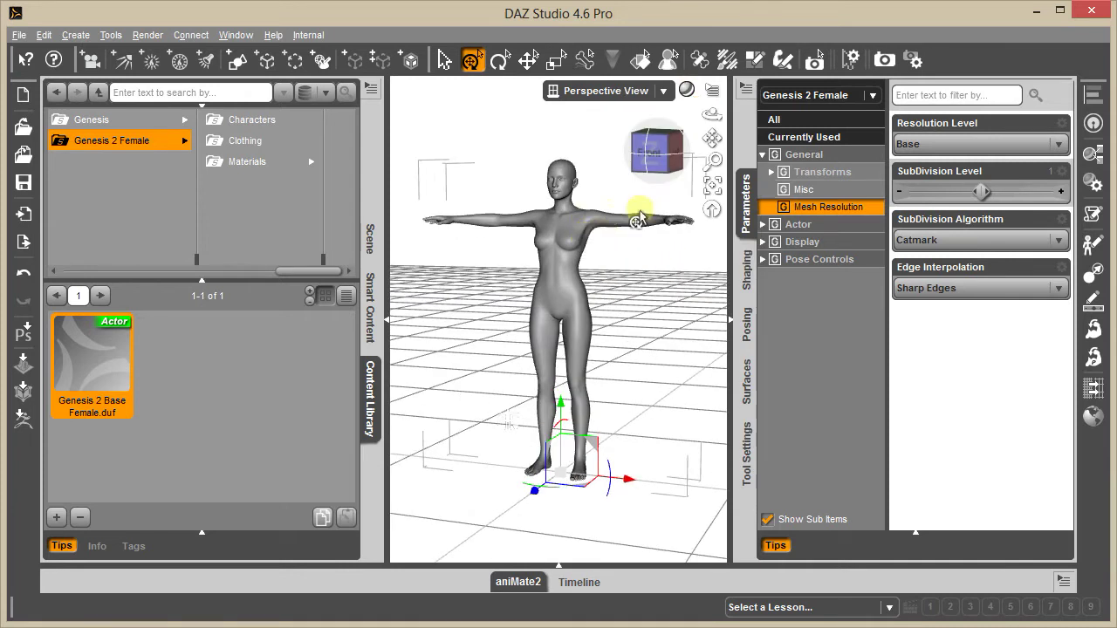
left_click(650, 145)
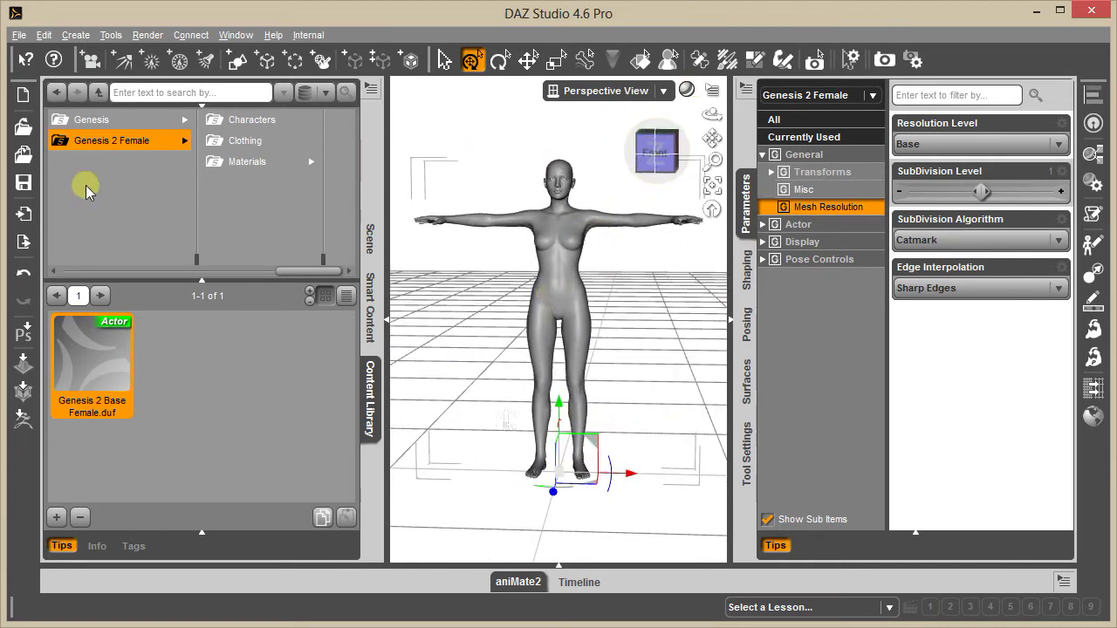
- Import Bodysuit.obj from the Temp folder at the DAZ Studio scale (1 unit = 1cm)
left_click(25, 216)
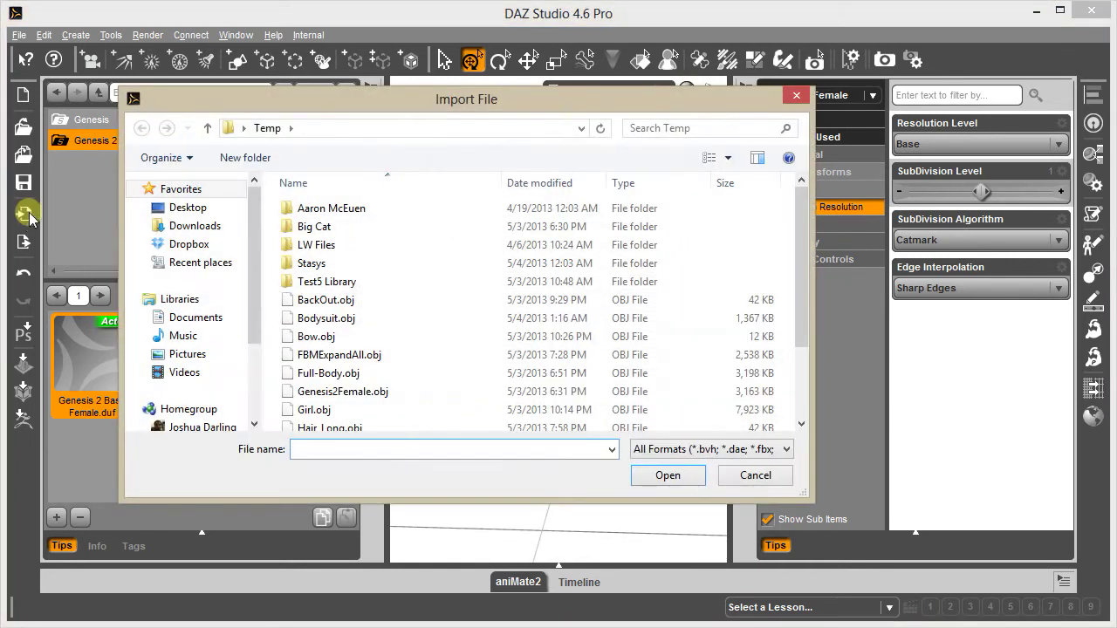
double_click(325, 320)
left_click(796, 537)
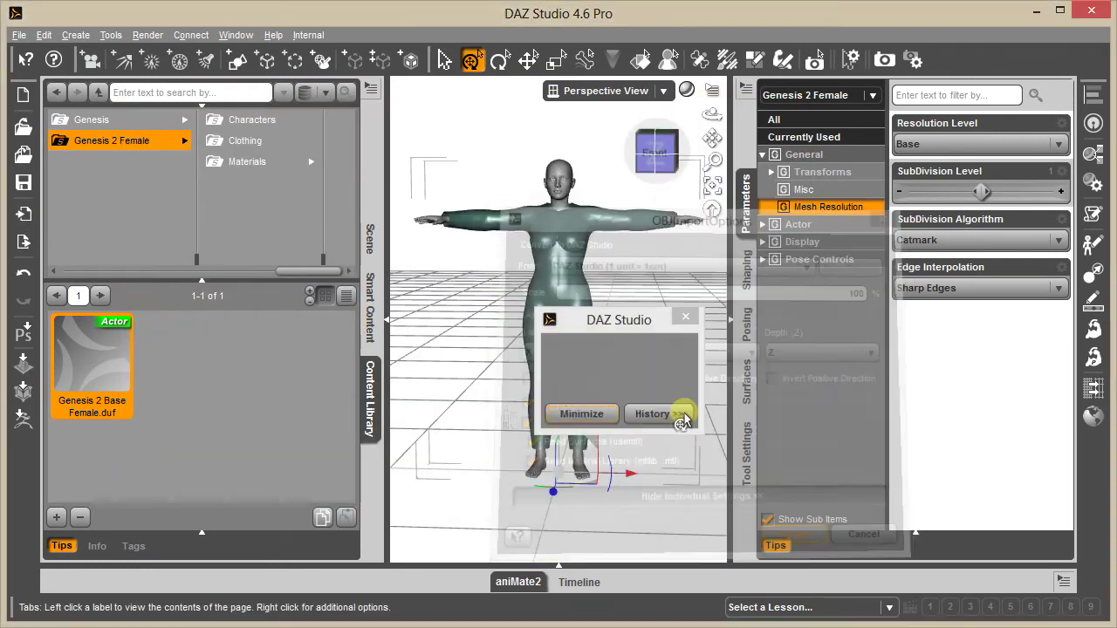
left_click(663, 482)
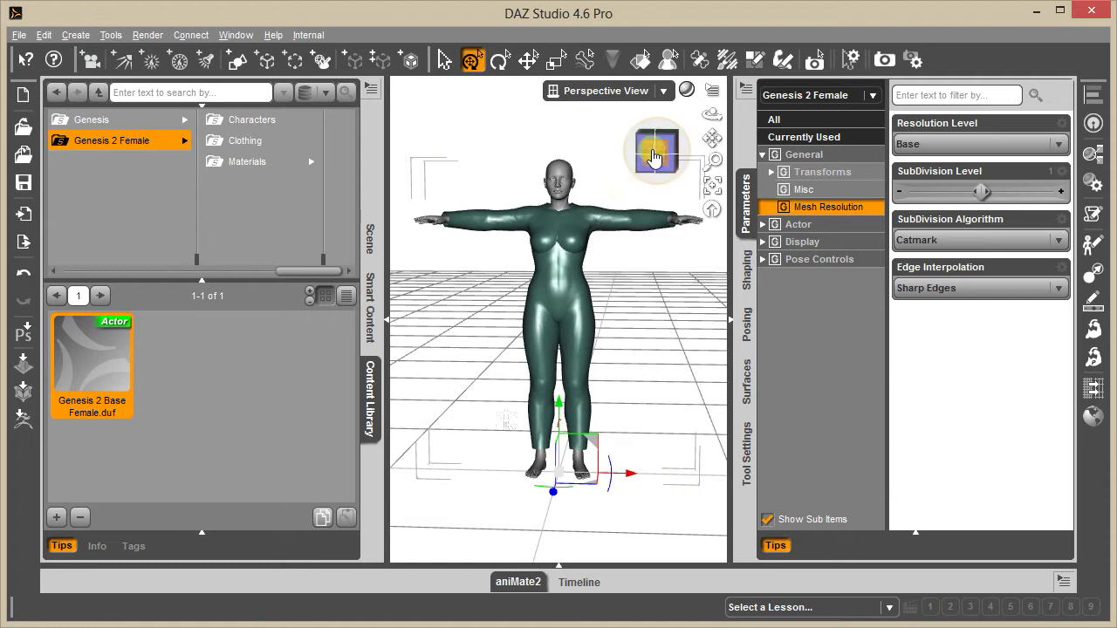
left_click_drag(551, 297, 531, 306, "alt")
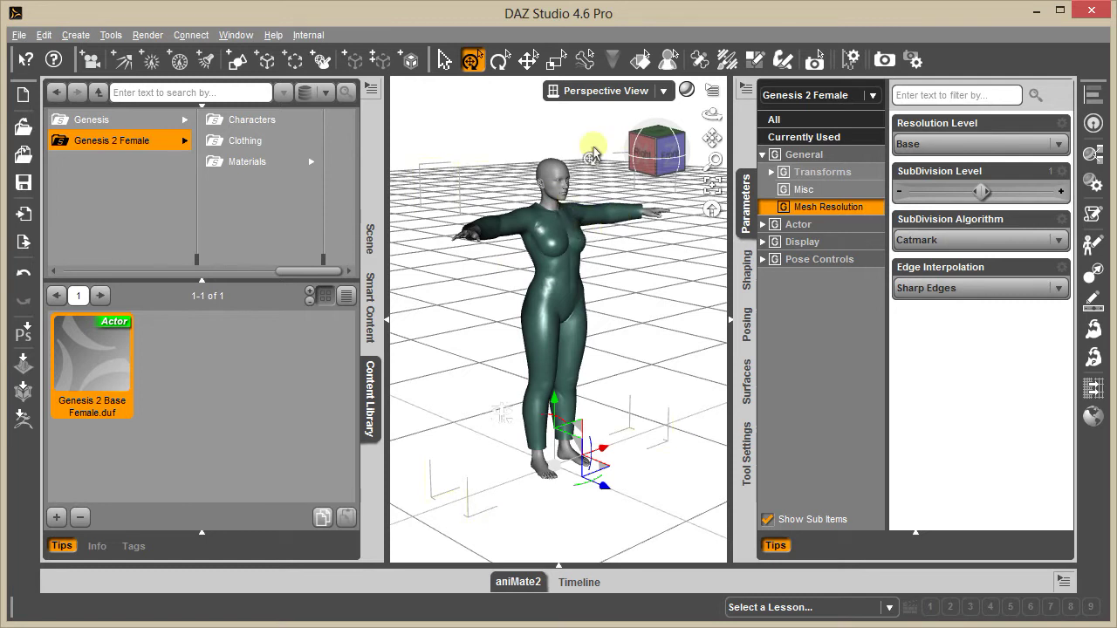
left_click(43, 36)
mouse_move(79, 152)
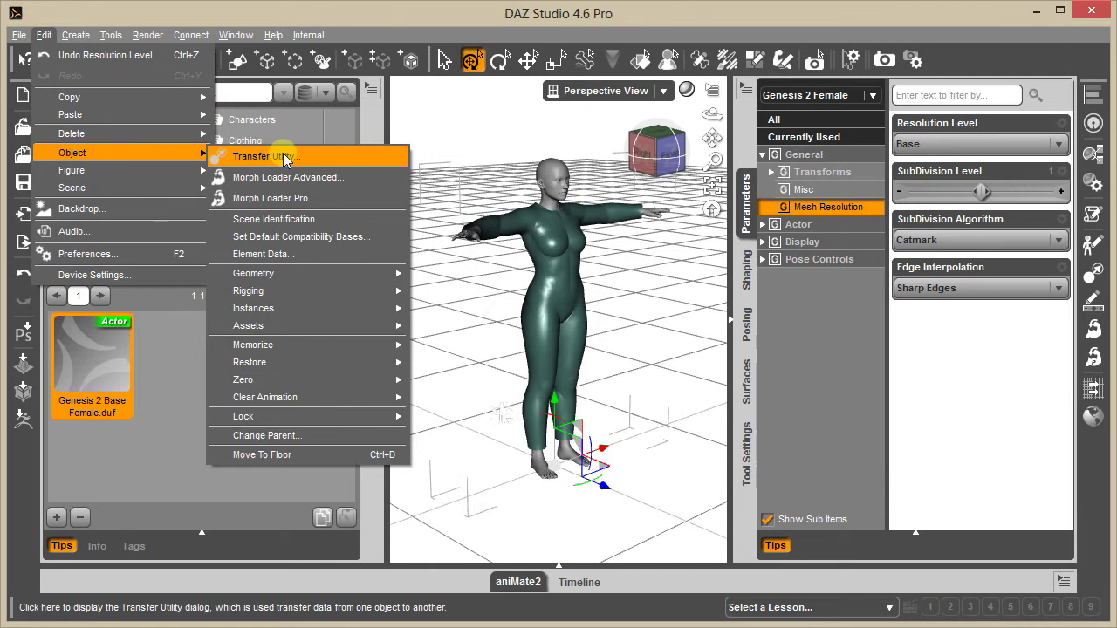
left_click(694, 11)
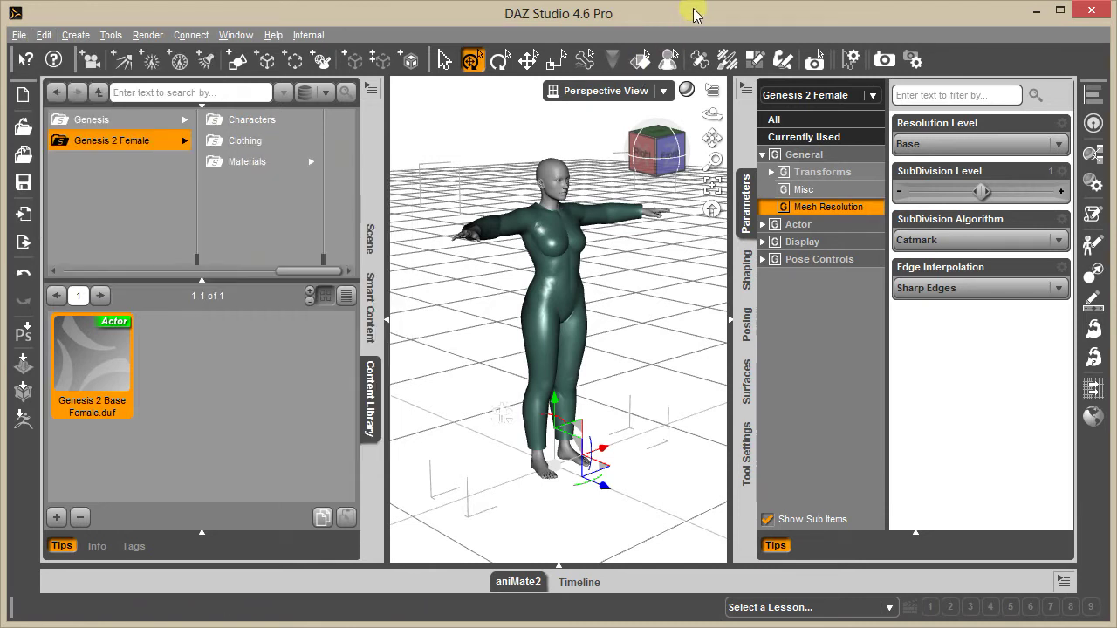
- Open the Transfer Utility with Genesis 2 Female as the source item and Bodysuit as the target item
left_click(1088, 281)
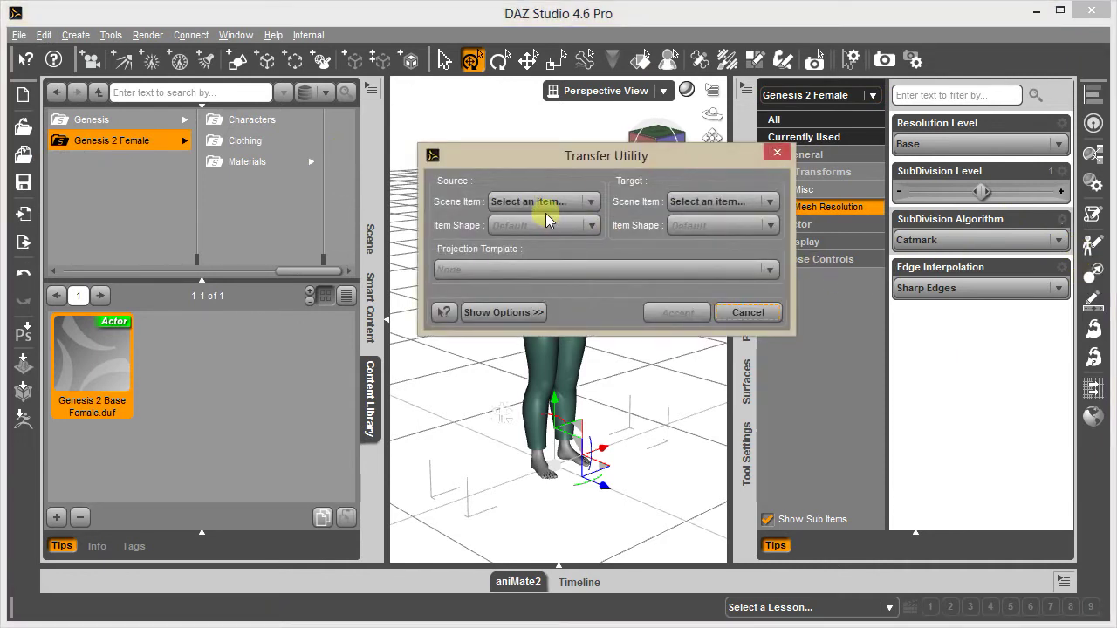
left_click(538, 203)
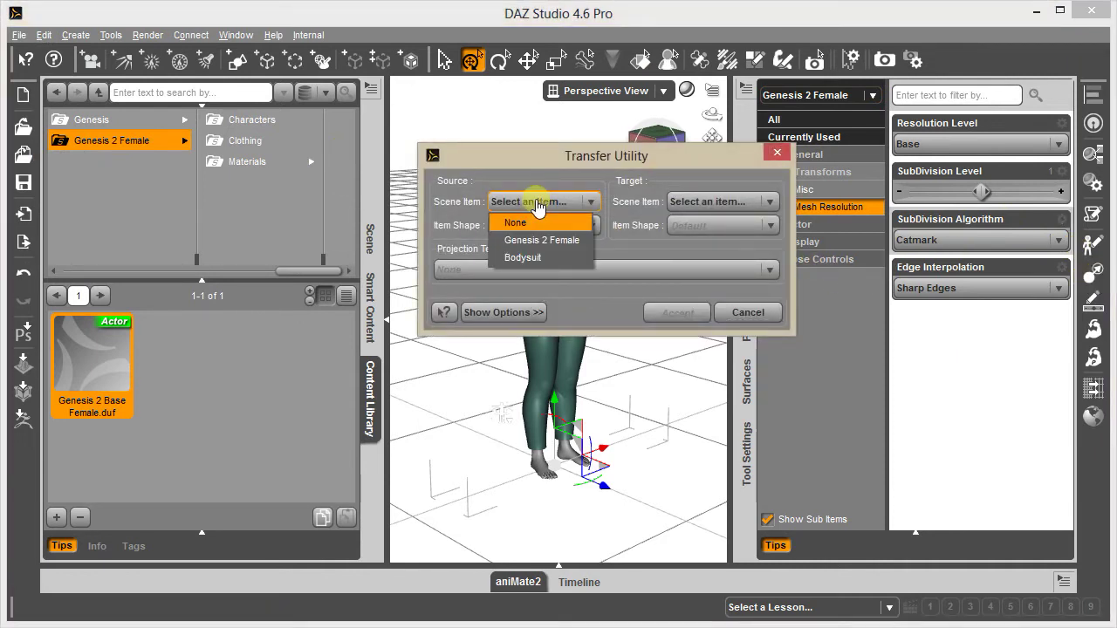
left_click(558, 240)
left_click(738, 202)
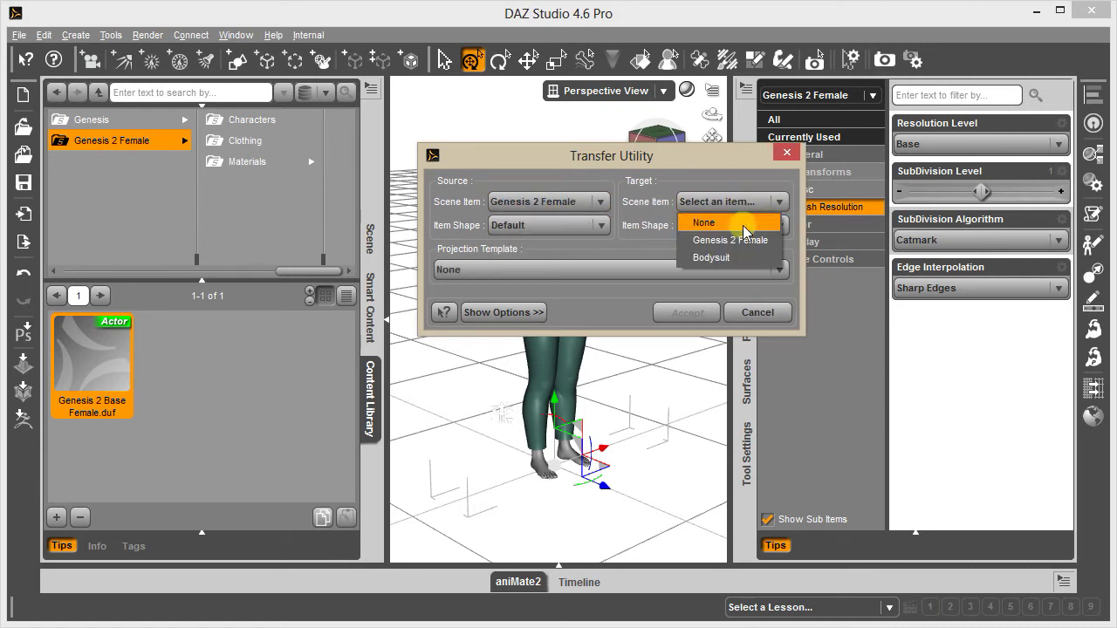
left_click(727, 256)
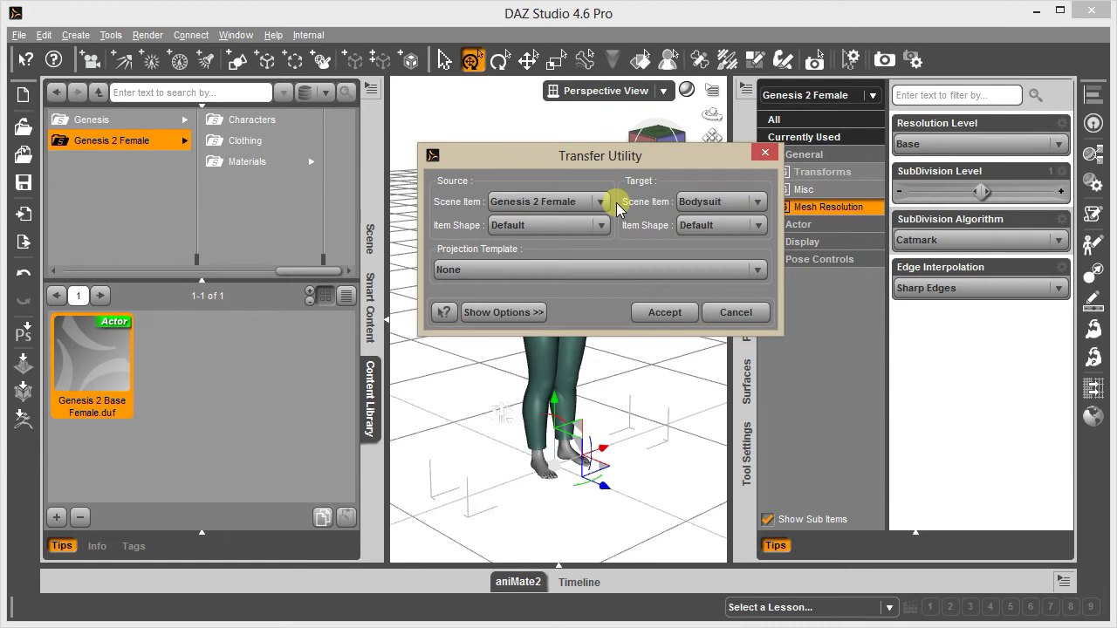
- Choose the Full-Body projection template and run the transfer with the default options
left_click(493, 271)
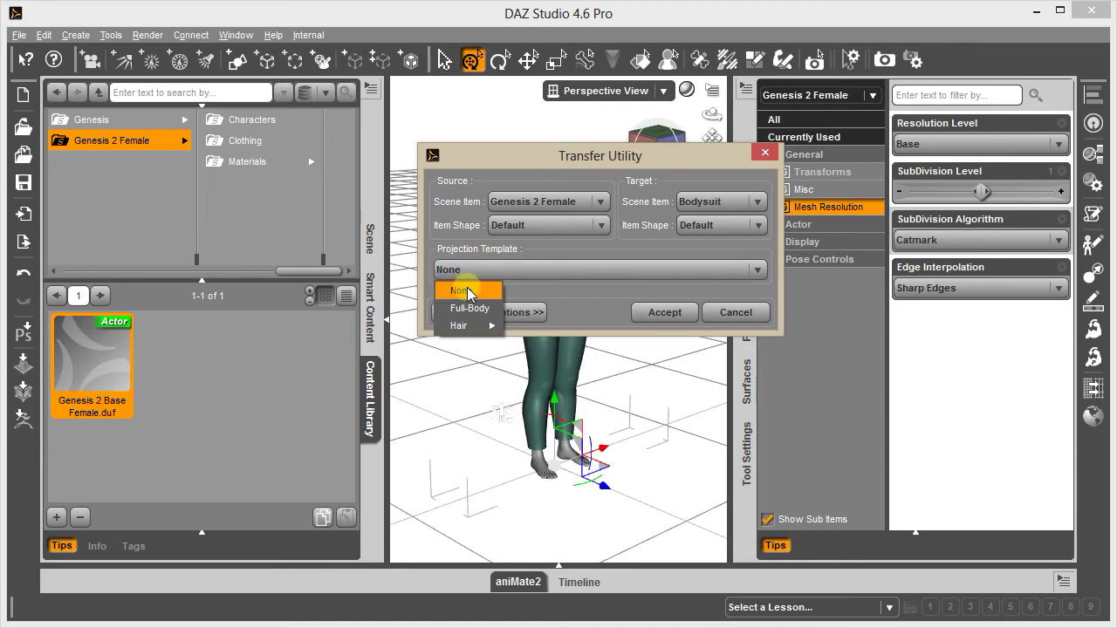
mouse_move(475, 328)
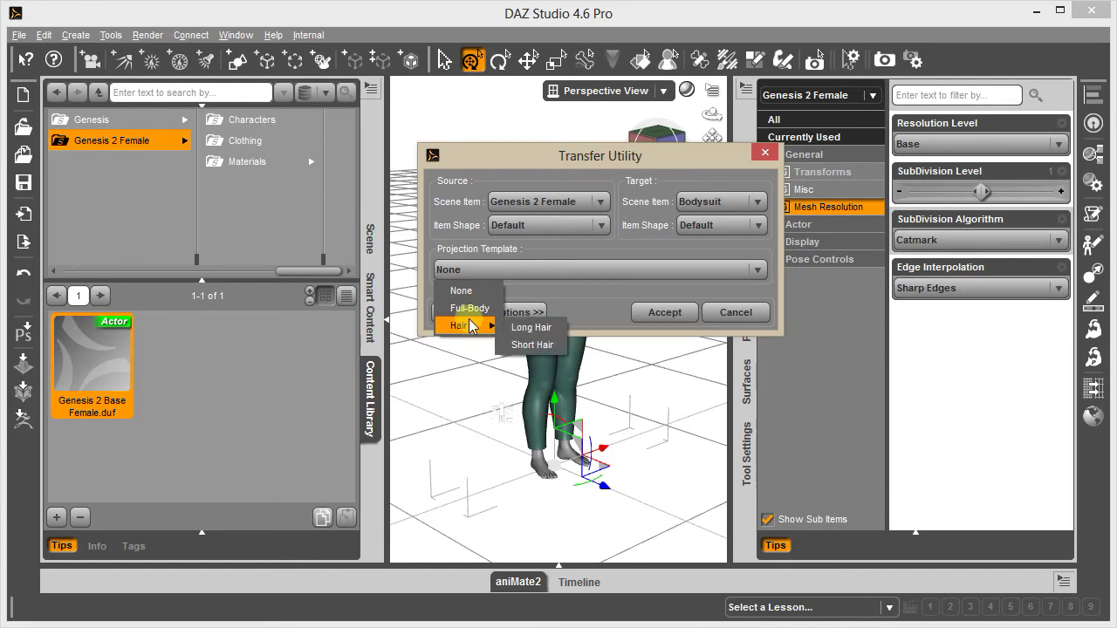
left_click(470, 308)
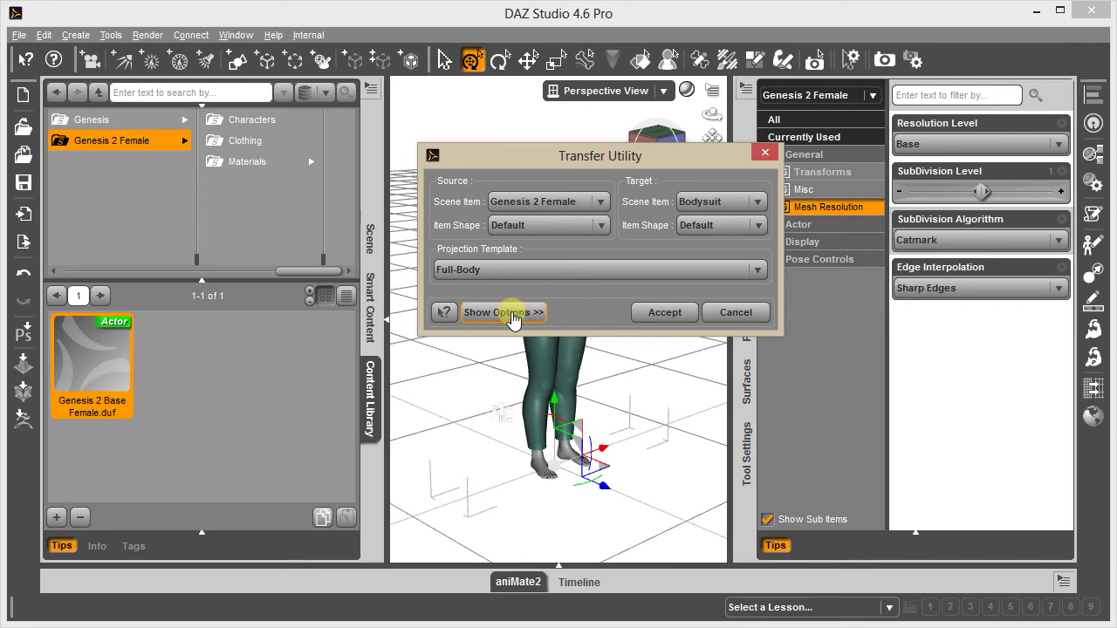
left_click(504, 313)
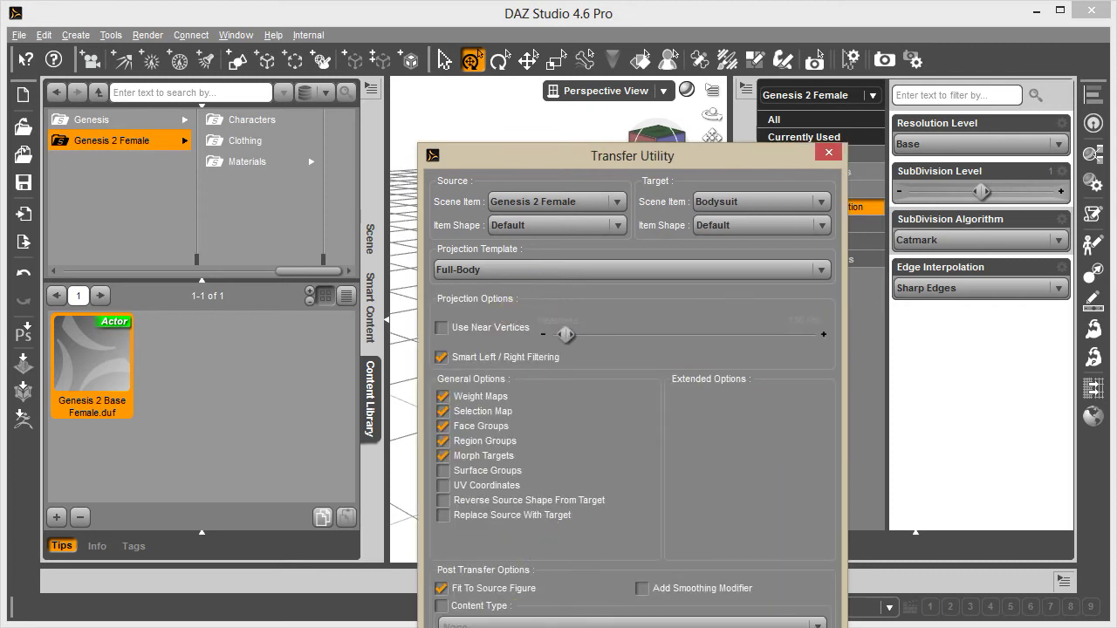
left_click(504, 624)
left_click(661, 312)
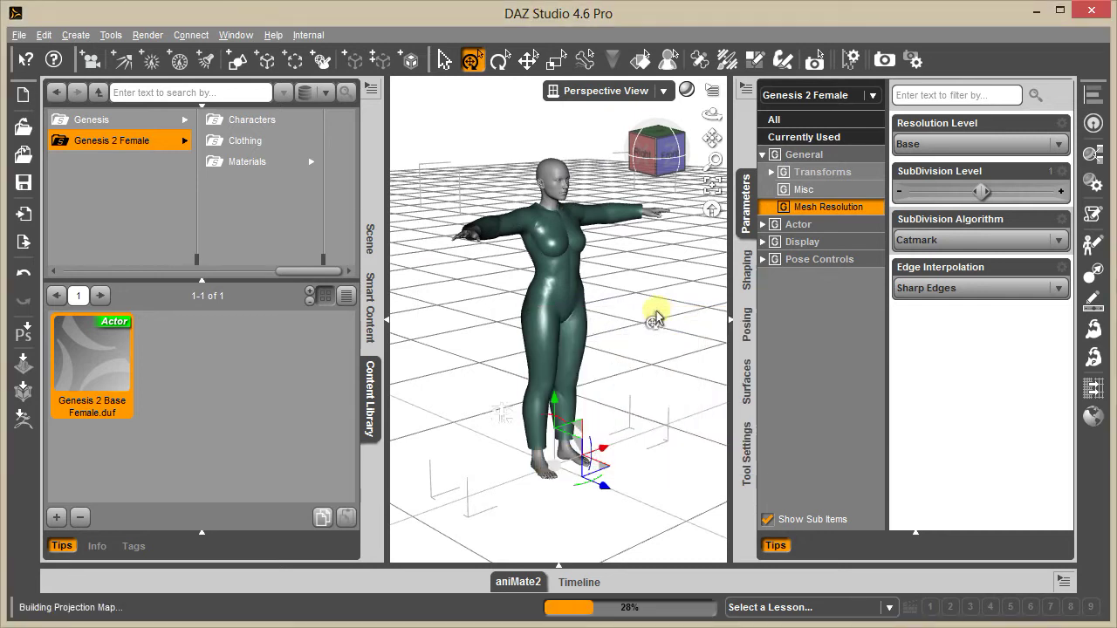
- Turn to a more frontal view and examine the Bodysuit's transferred bone hierarchy and its shaping morphs
left_click_drag(644, 166, 580, 168)
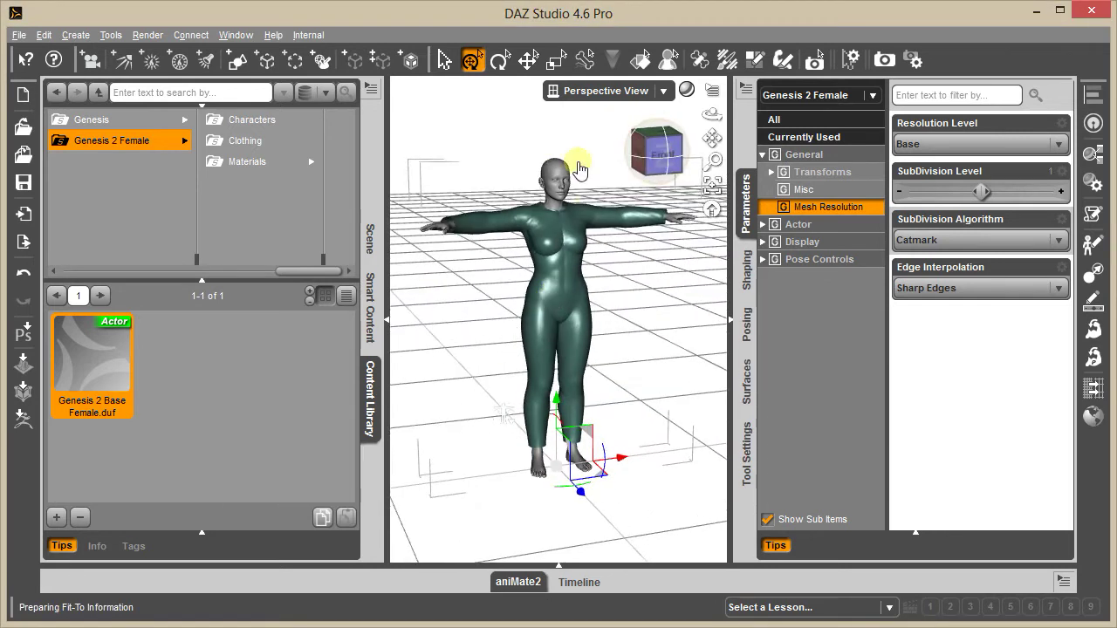
left_click(369, 237)
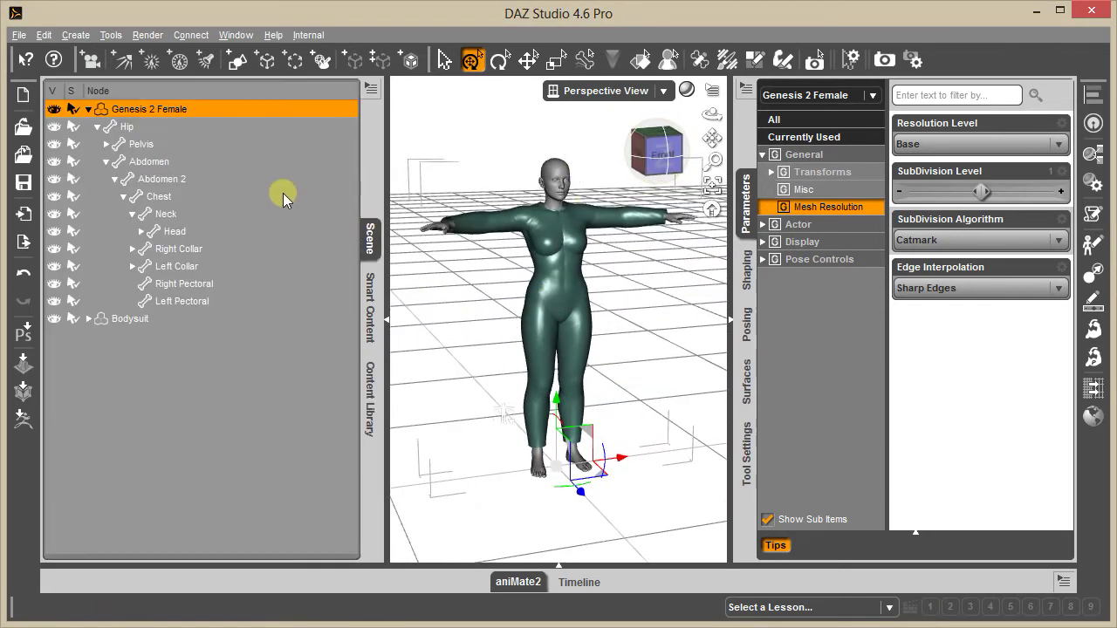
left_click(88, 318)
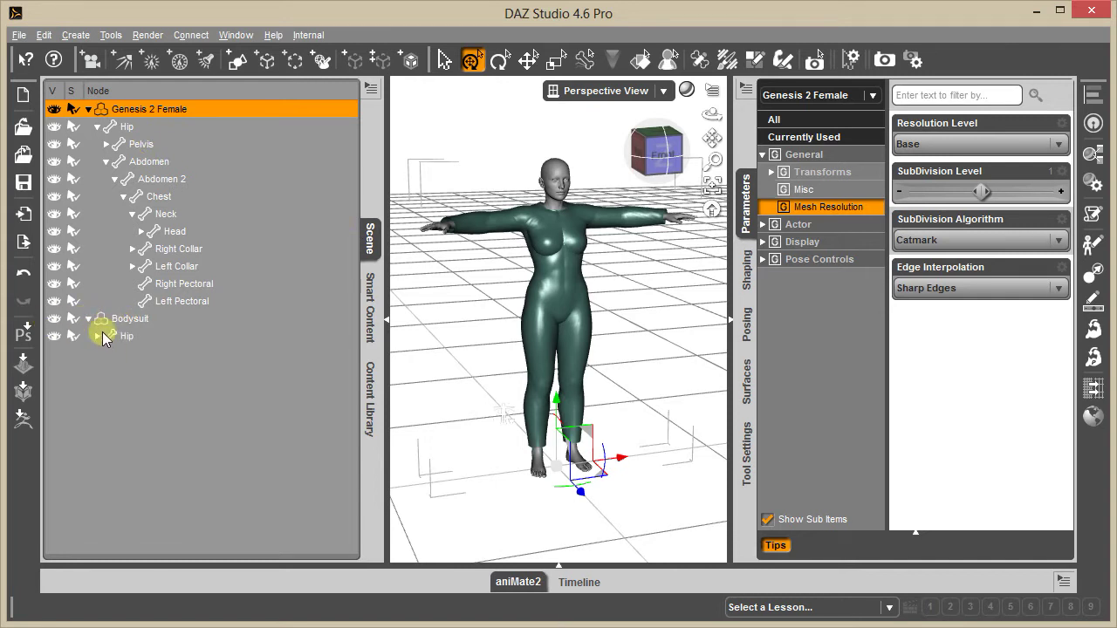
left_click(133, 319)
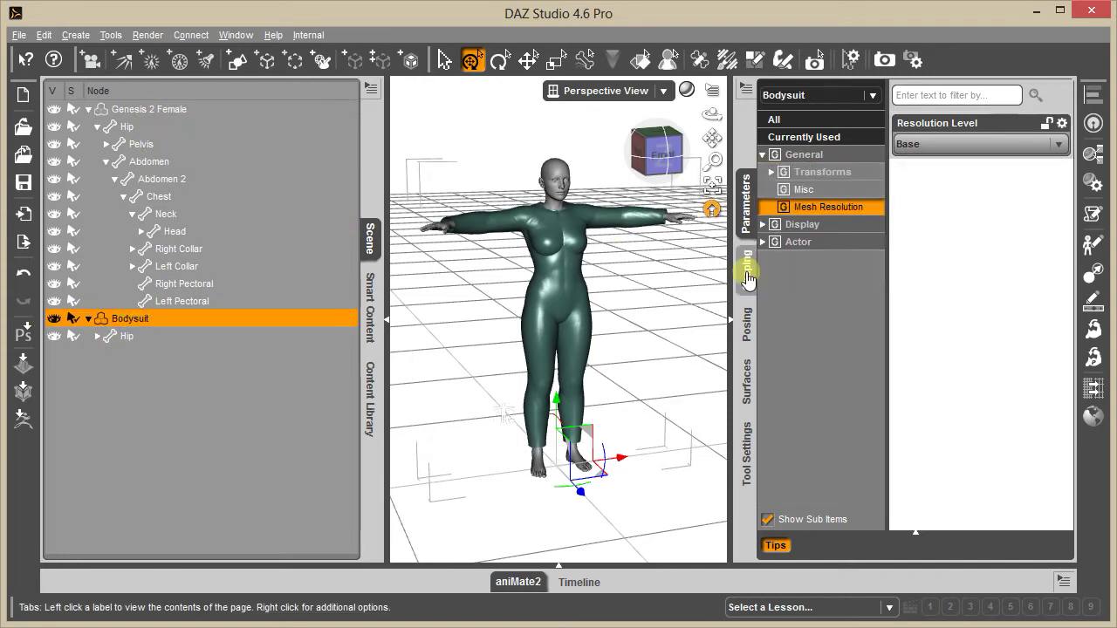
left_click(748, 274)
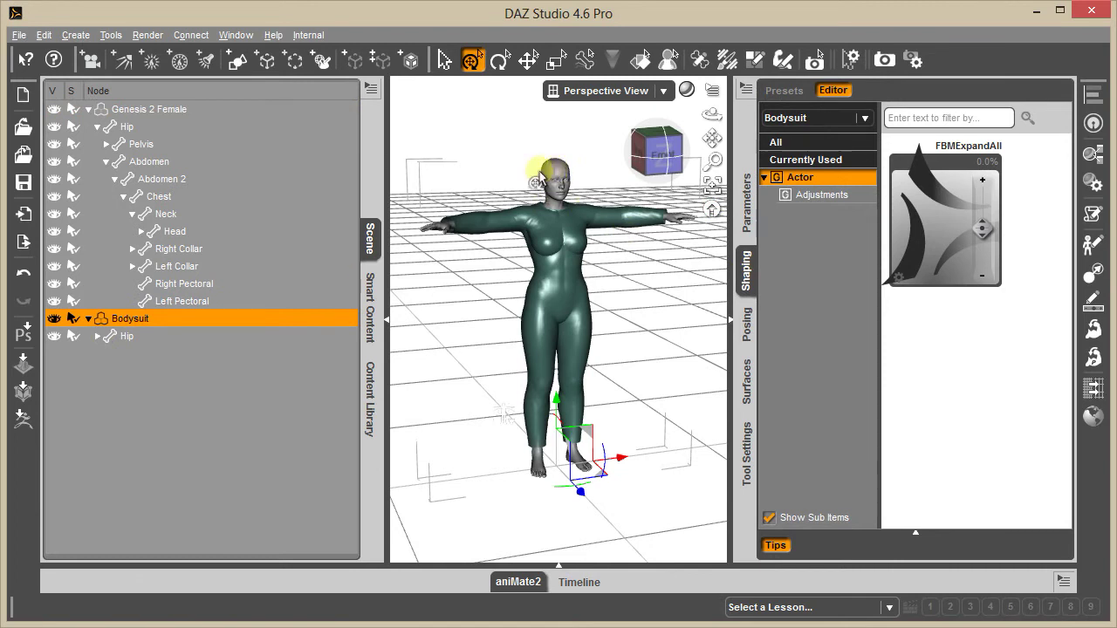
- Test the bodysuit's fit with the Zombie shape at 1.00 on Genesis 2 Female, and reset the shape
left_click(148, 108)
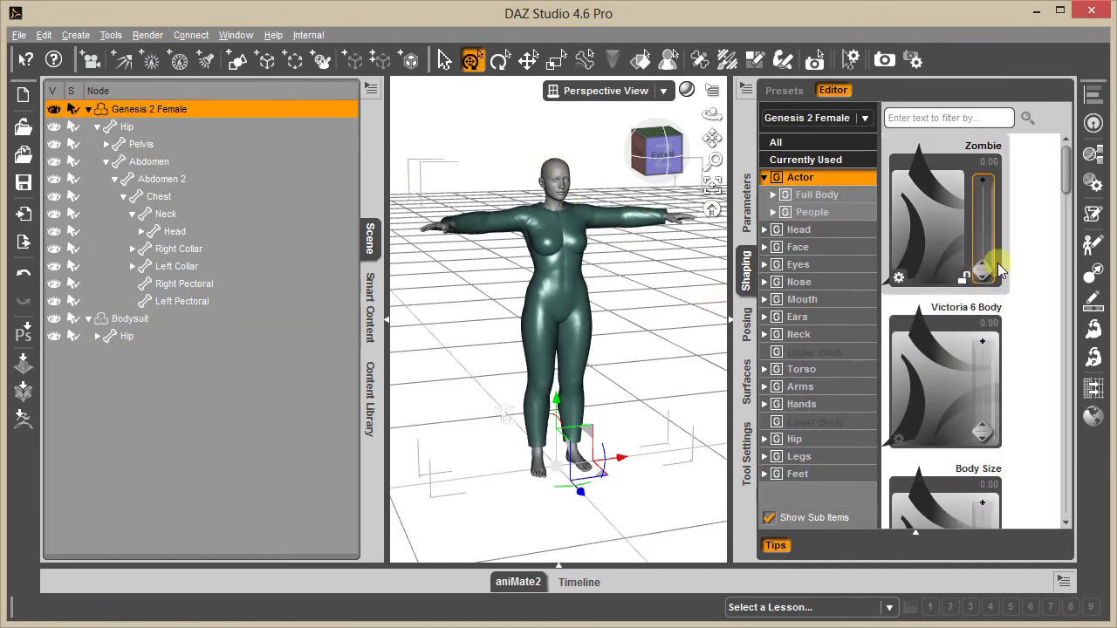
left_click_drag(999, 271, 996, 150)
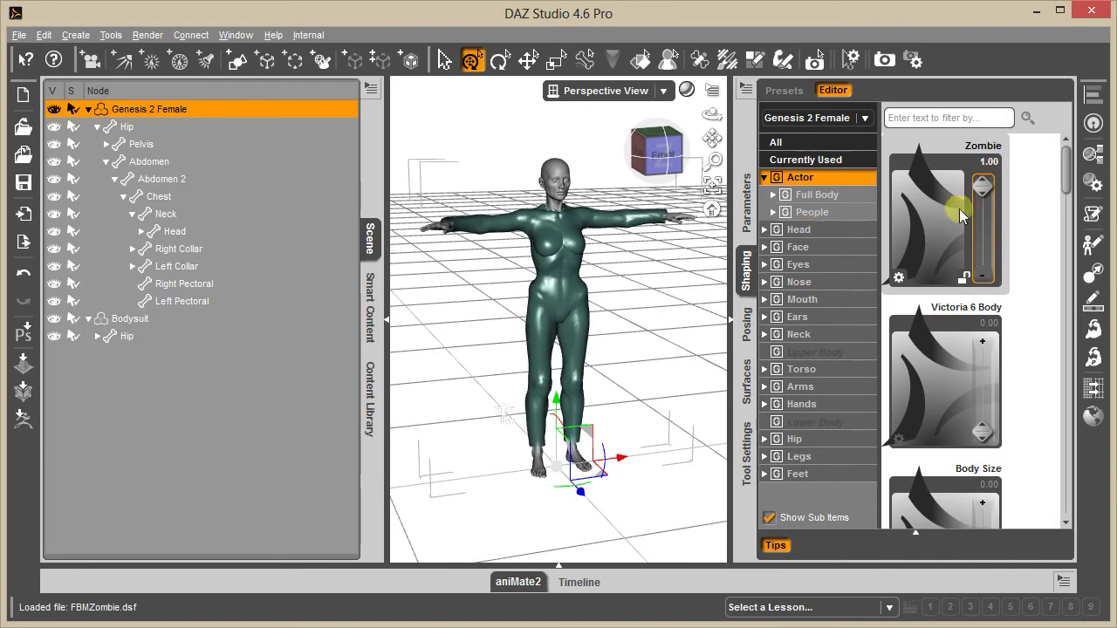
left_click(985, 247, "alt")
- Test the bodysuit's fit with the Victoria 6 shape at 1.00 on Genesis 2 Female, and reset the shape to 0
left_click(816, 213)
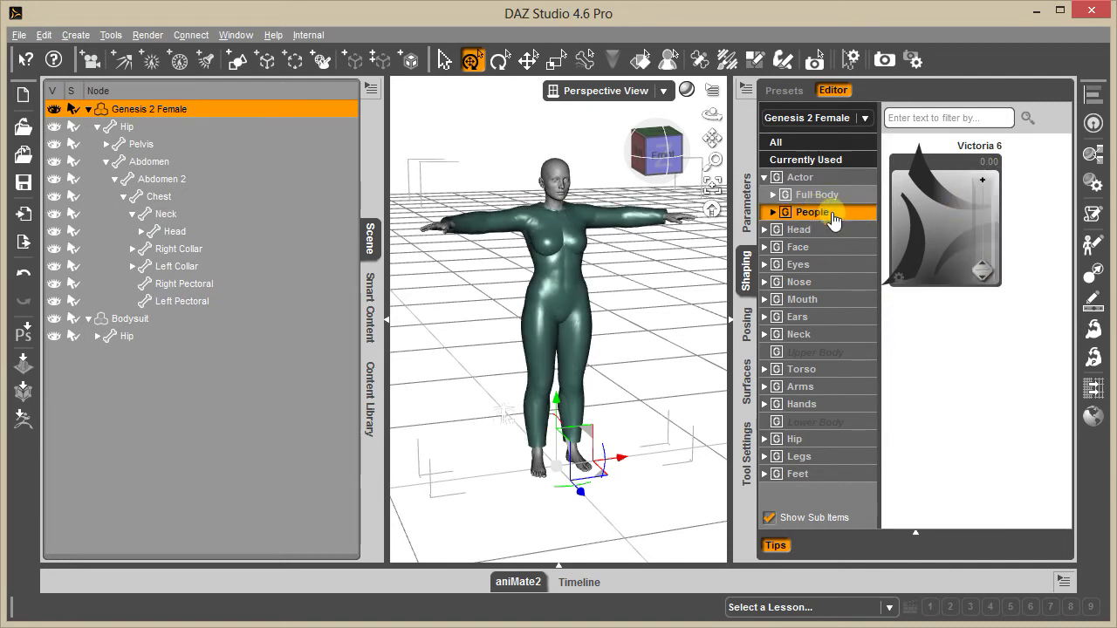
left_click_drag(975, 264, 994, 121)
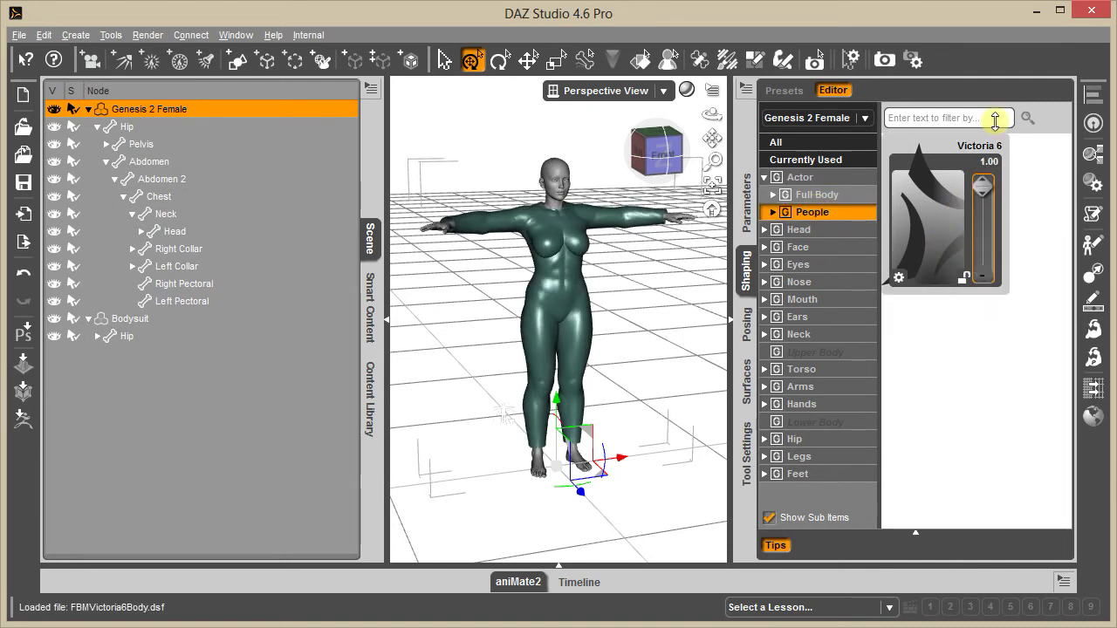
scroll(574, 236, "up", 5)
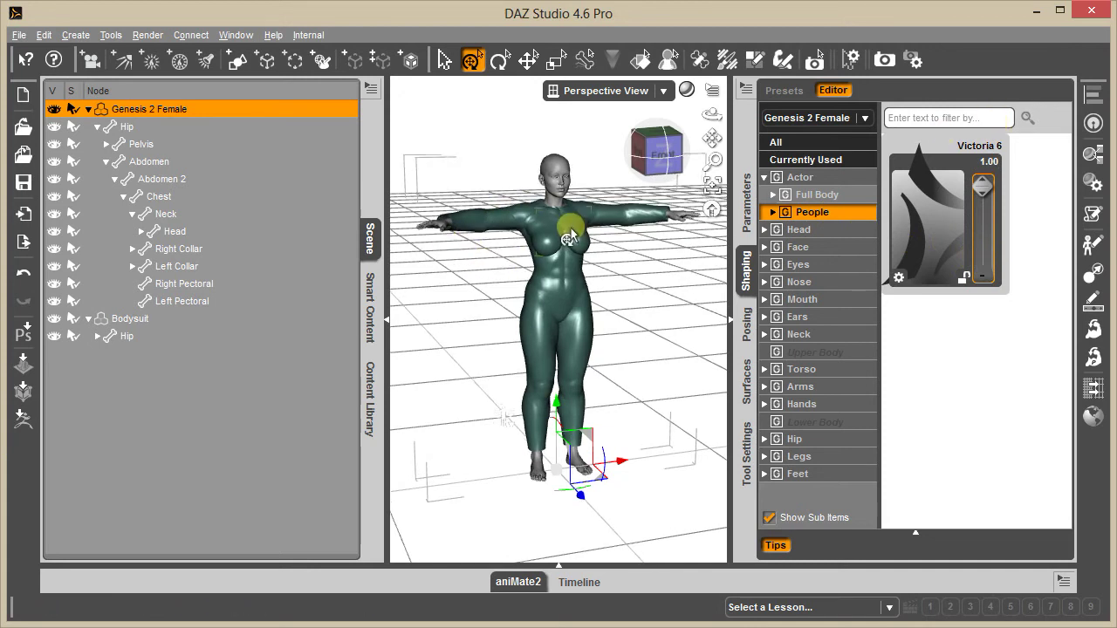
scroll(572, 235, "up", 2)
left_click_drag(644, 164, 550, 296)
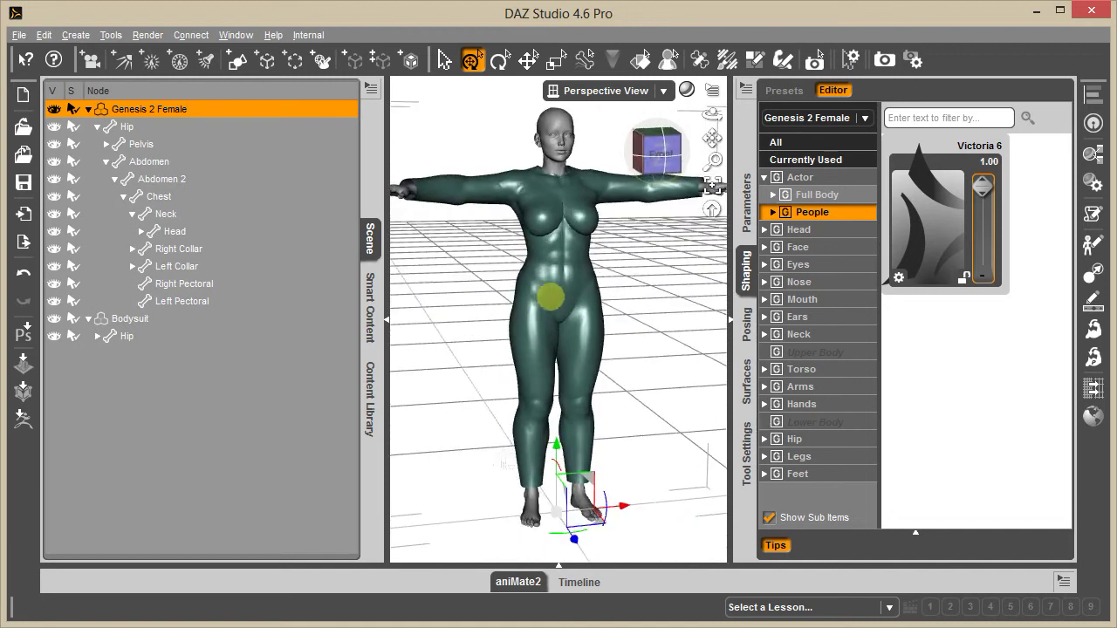
left_click(978, 242)
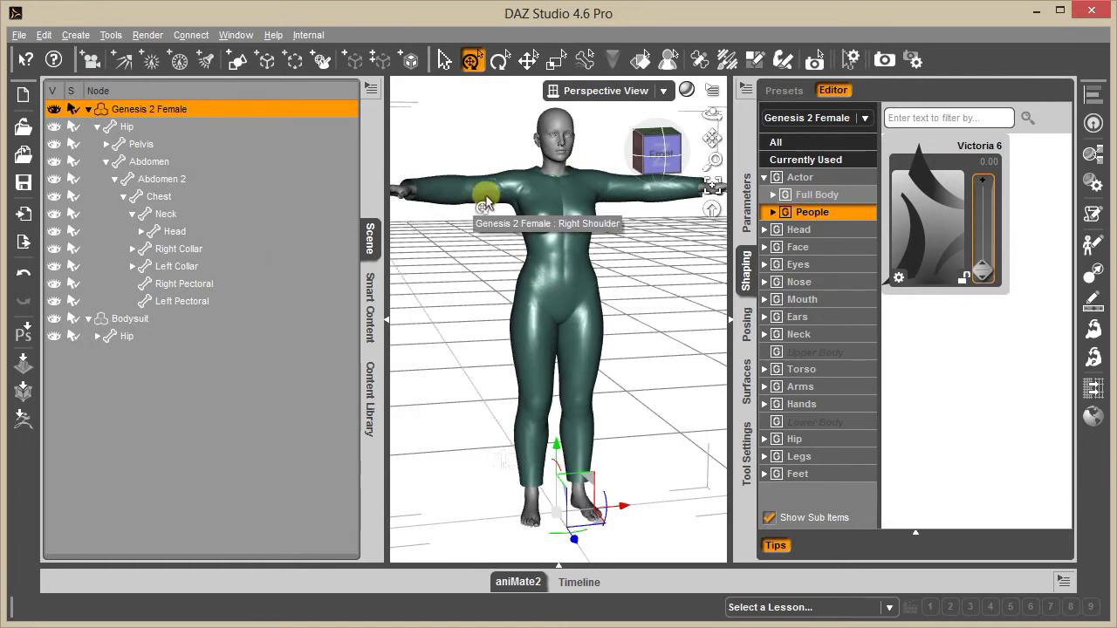
- Try bending the figure's upper body sideways to test how the bodysuit follows, and undo the pose
left_click_drag(531, 137, 579, 251)
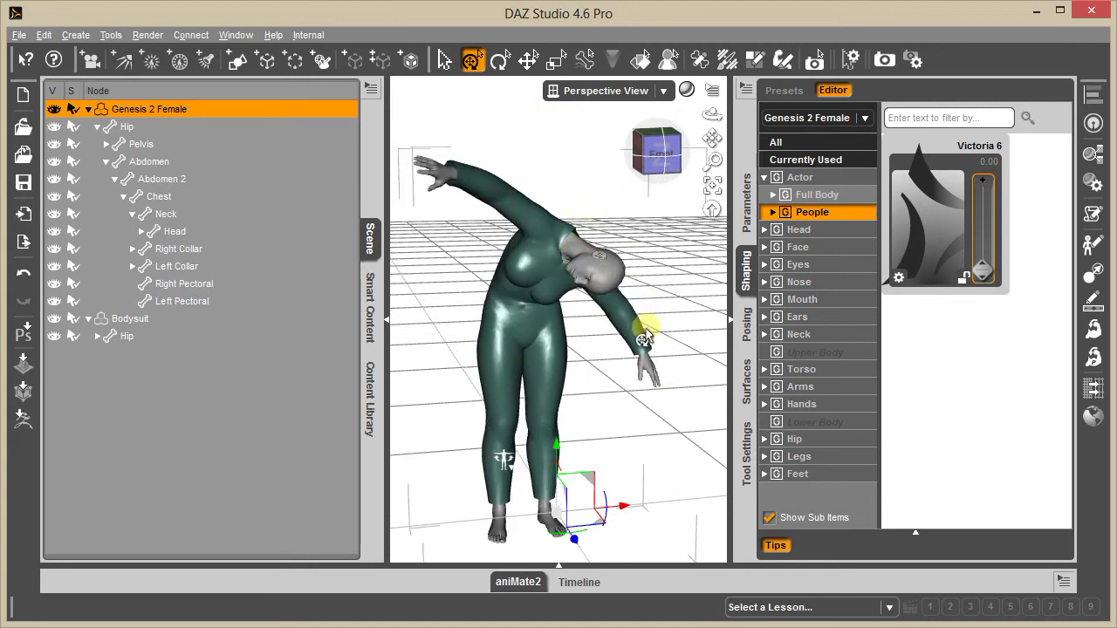
key("ctrl+z")
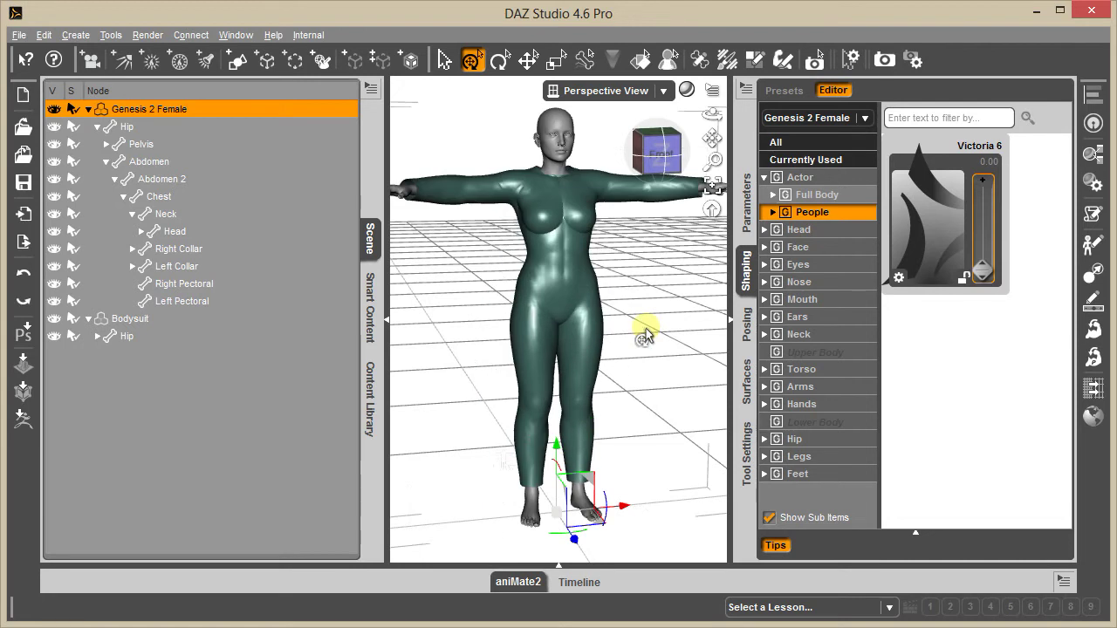
- Select the Bodysuit and start saving it as a Figure/Prop Assets support asset
left_click(120, 320)
left_click(19, 36)
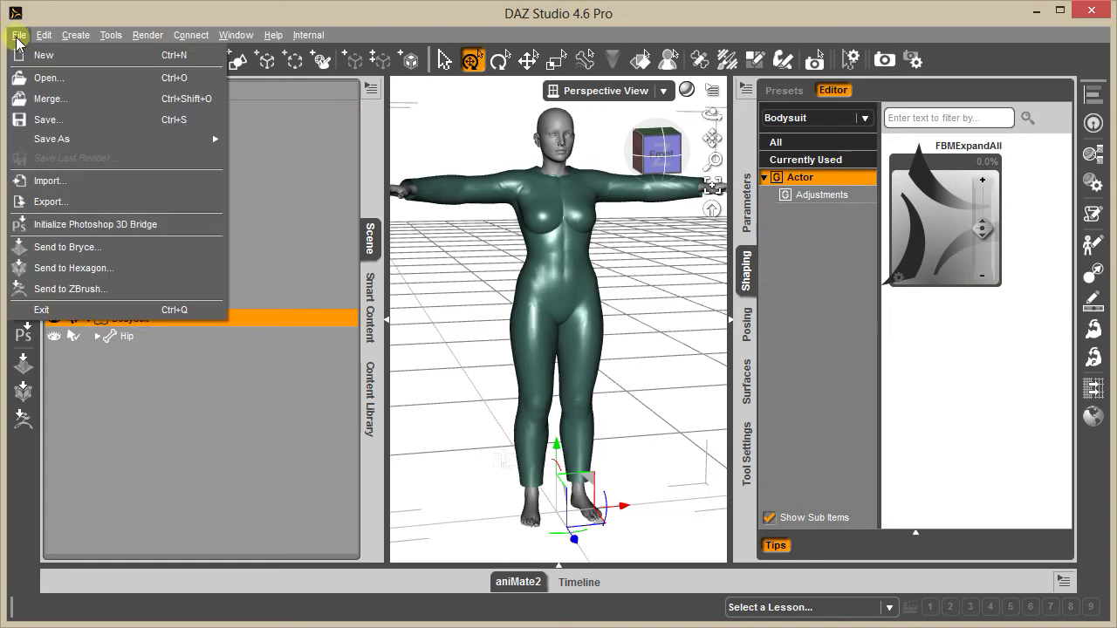
mouse_move(140, 139)
mouse_move(423, 530)
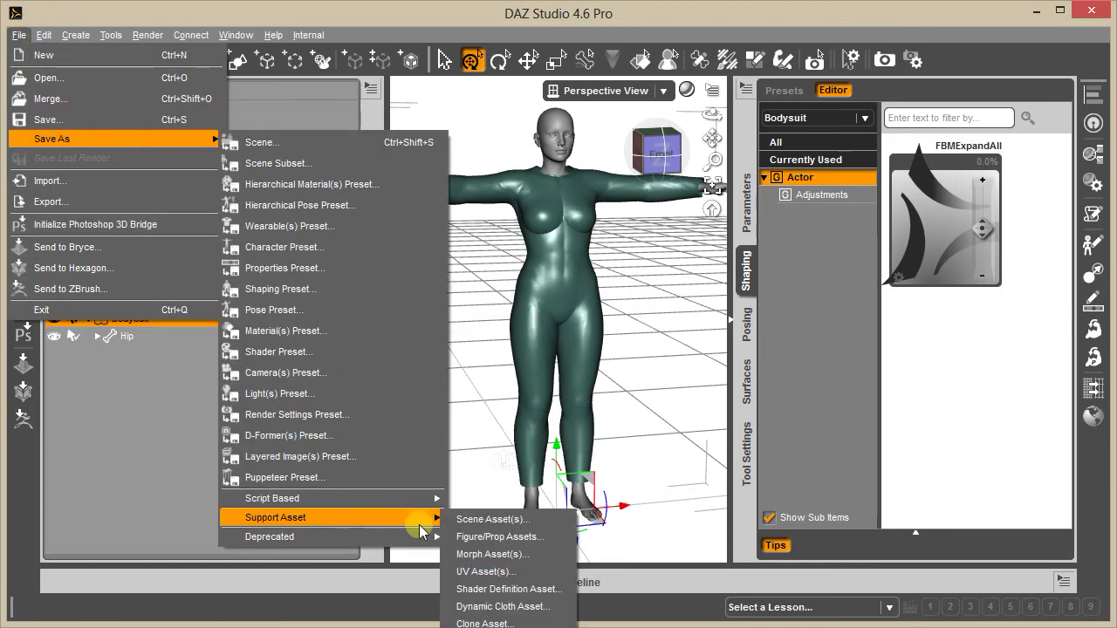
left_click(520, 543)
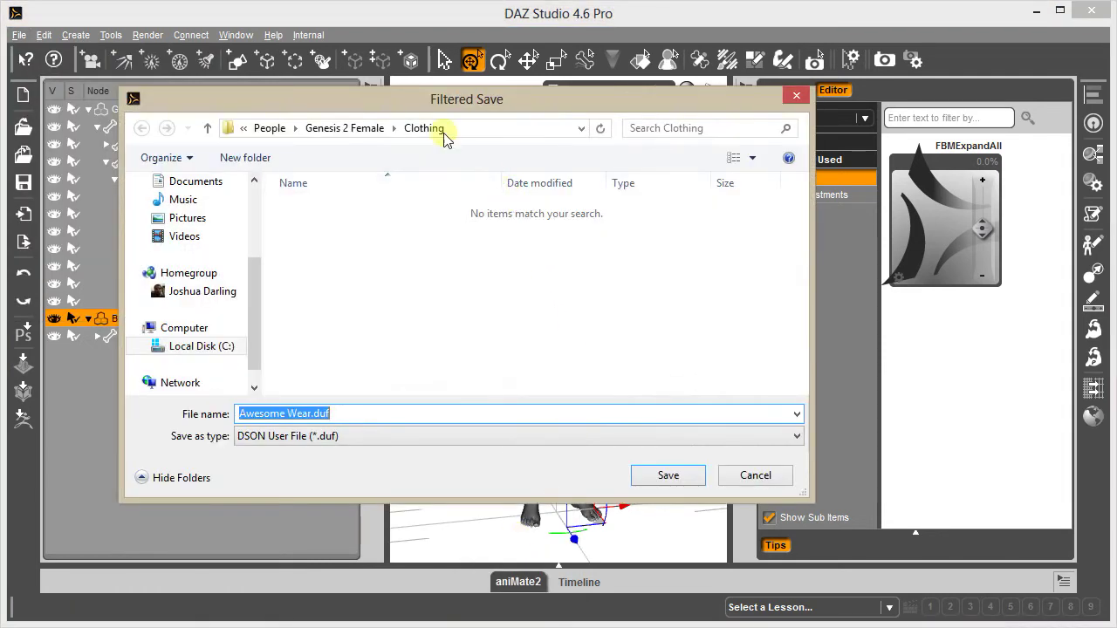
- Check the save path from My DAZ 3D Beta Library through People and Genesis 2 Female to the Clothing folder
left_click_drag(424, 105, 609, 138)
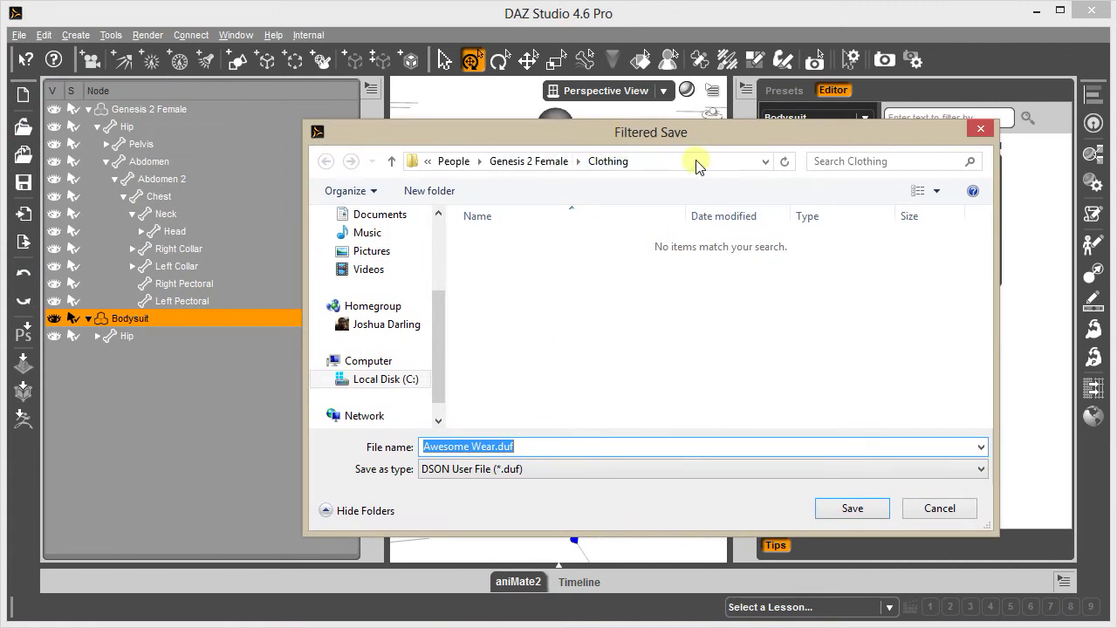
left_click(724, 166)
left_click(561, 164)
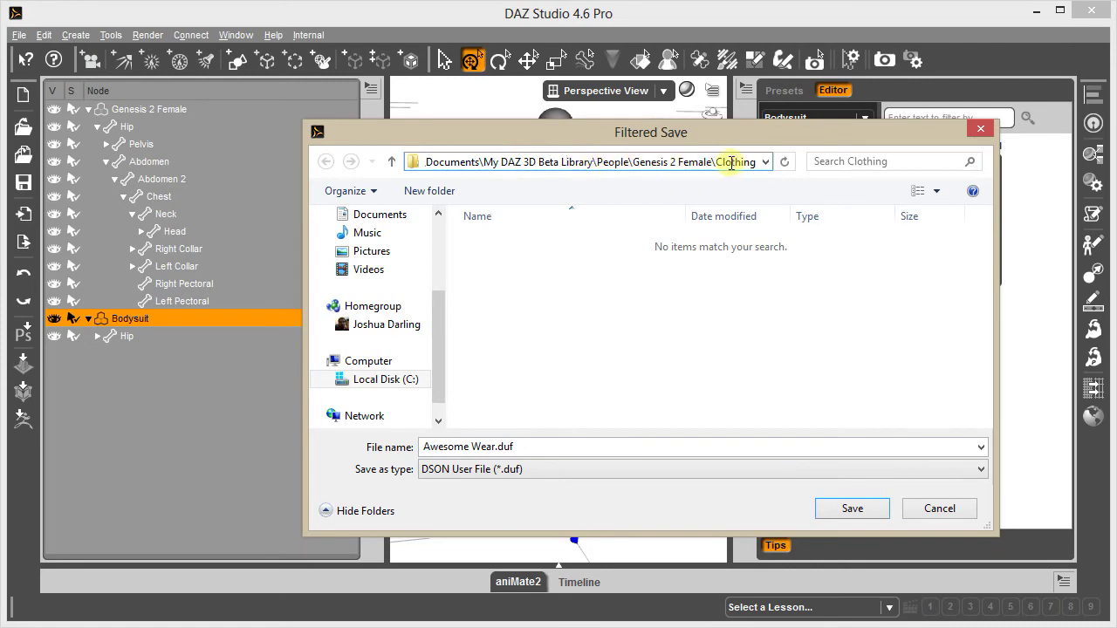
left_click(724, 353)
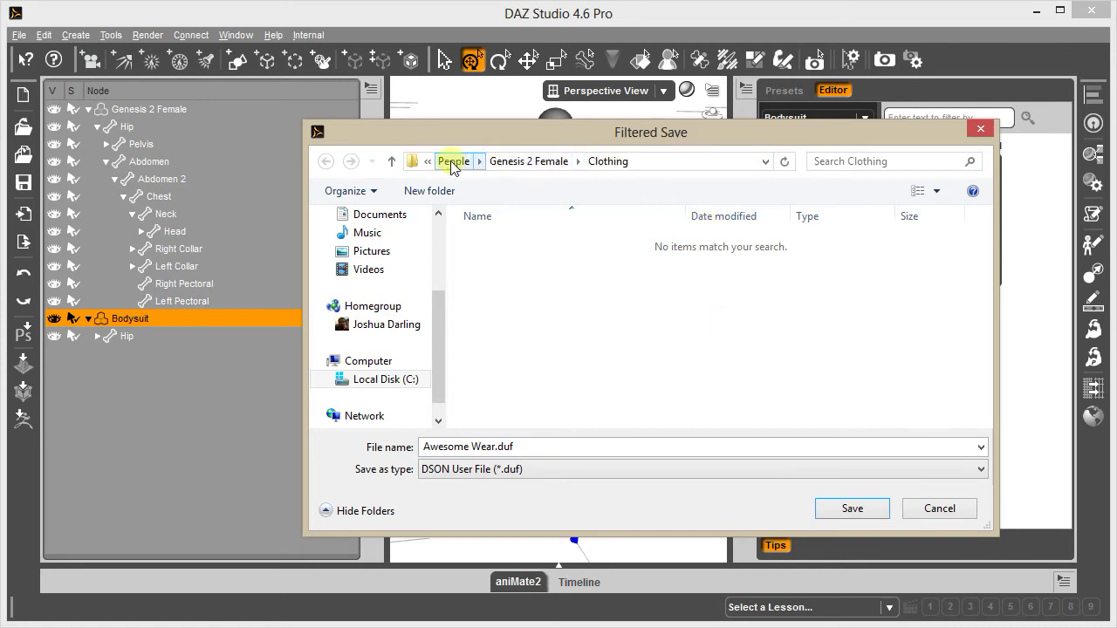
left_click(452, 161)
left_click(611, 161)
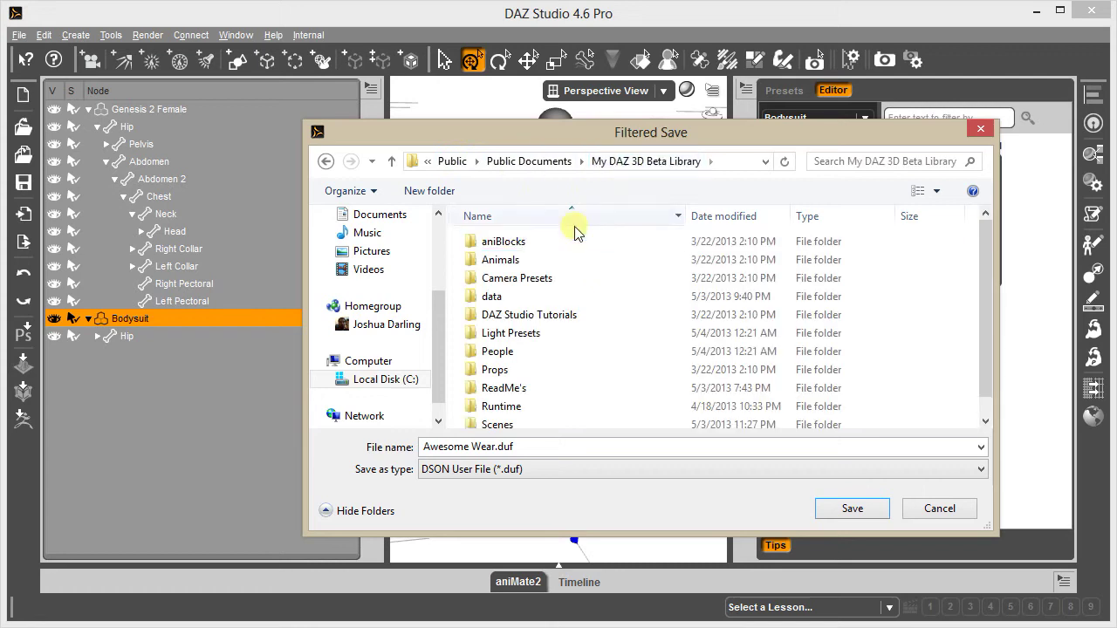
double_click(507, 357)
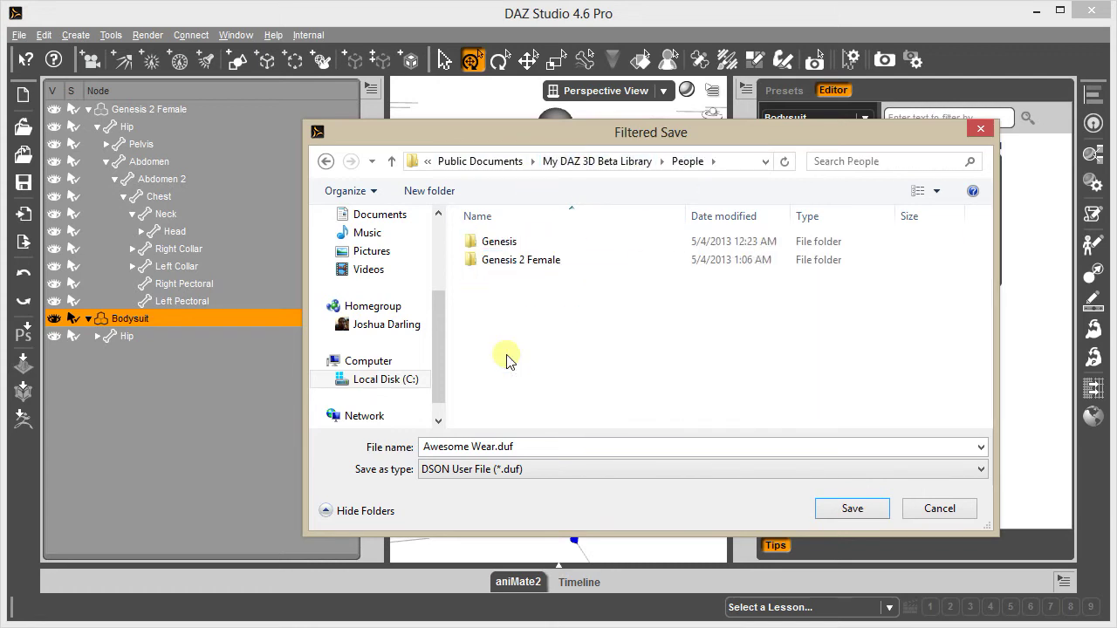
double_click(506, 260)
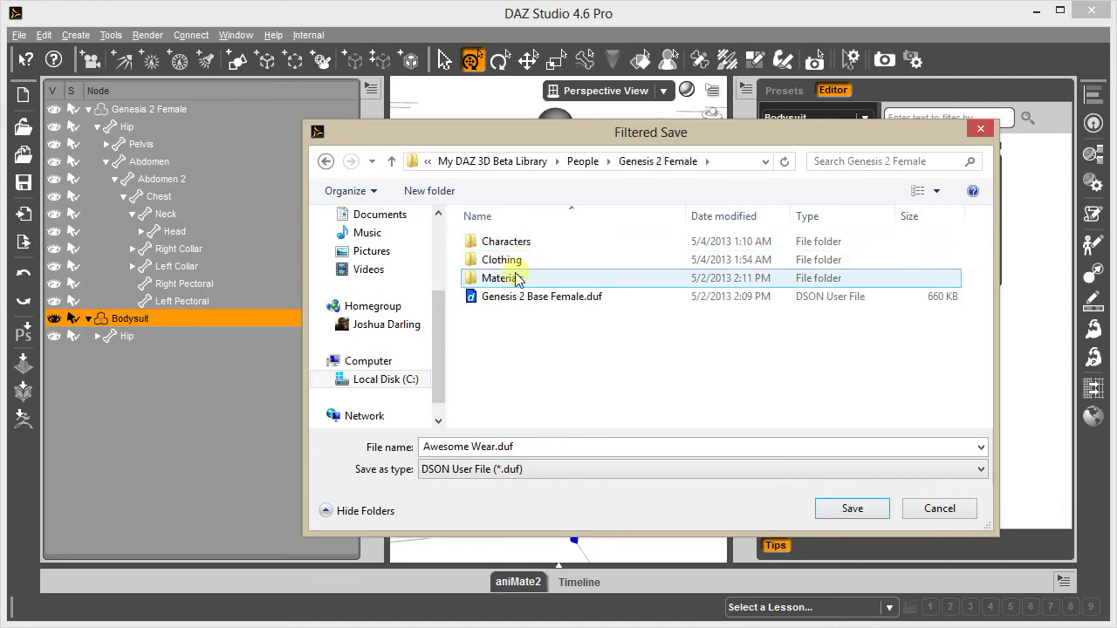
left_click(504, 262)
double_click(504, 264)
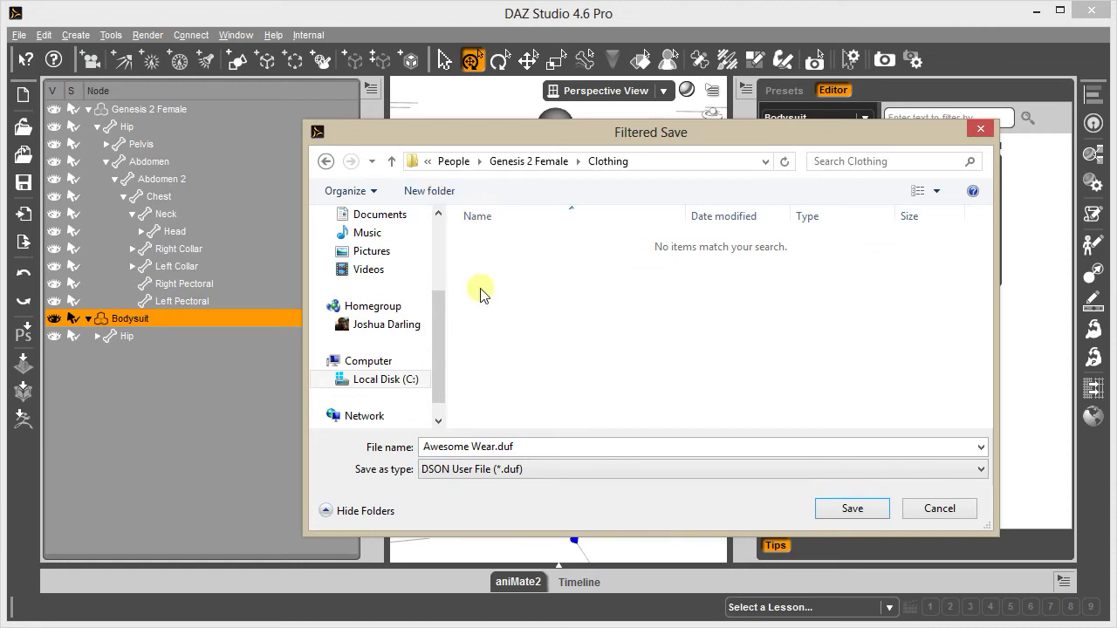
- Create a folder named Awesome Wear inside the Clothing folder and open it
left_click(431, 190)
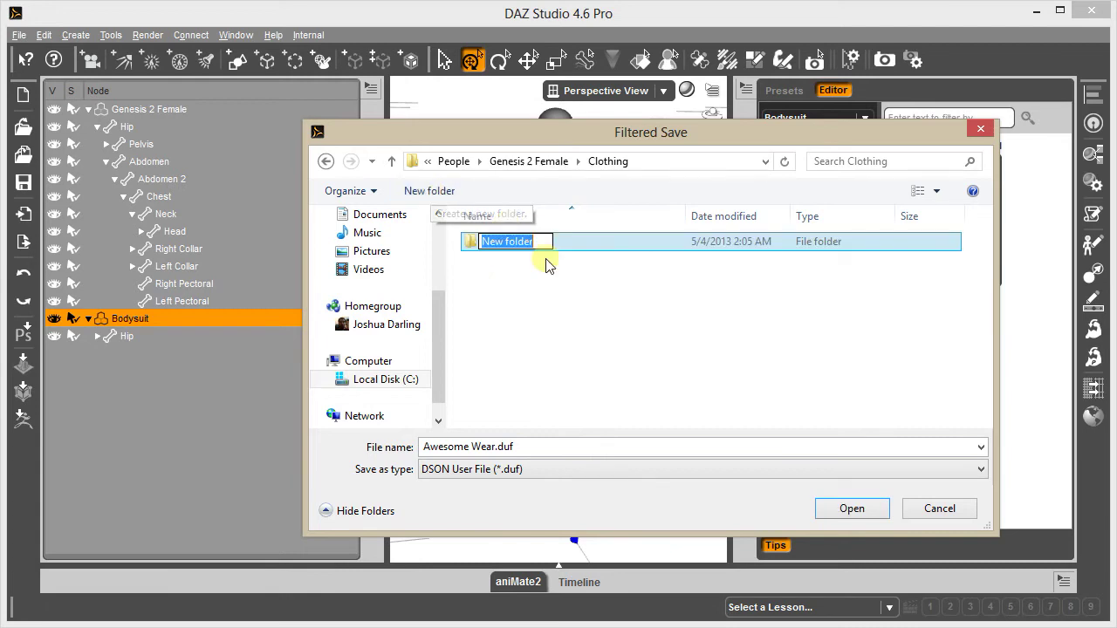
type("Awe")
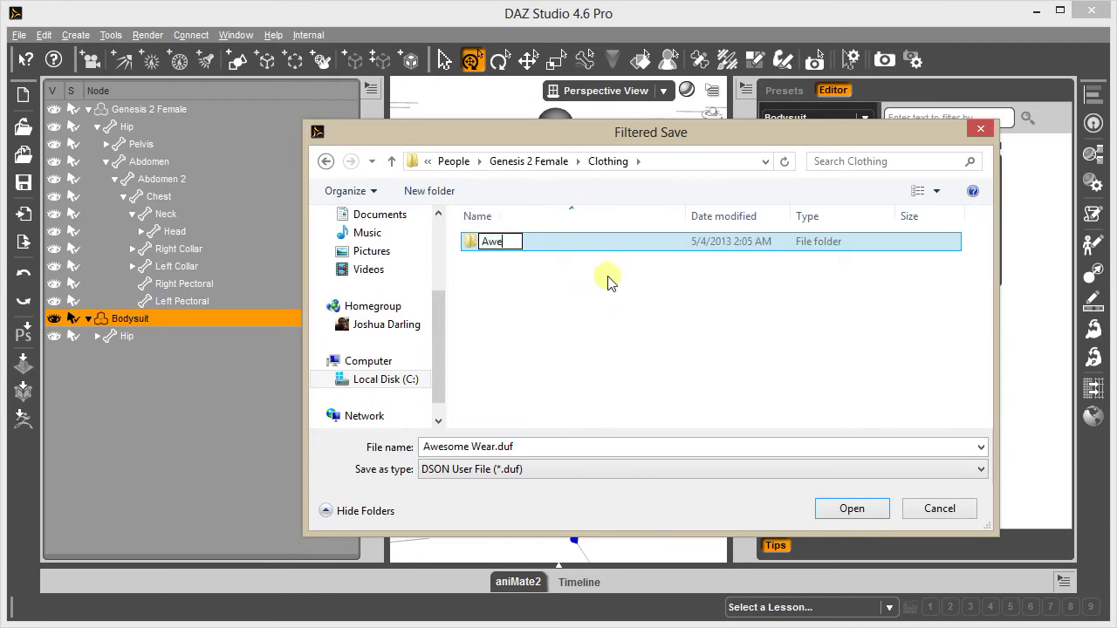
type("some Wear")
key("Return")
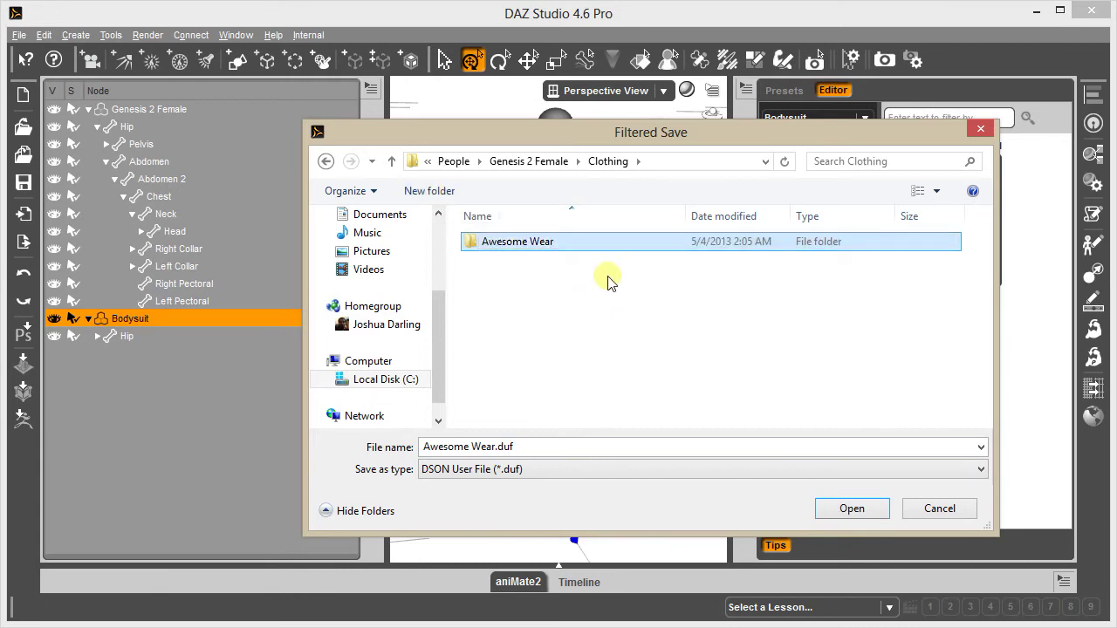
double_click(493, 244)
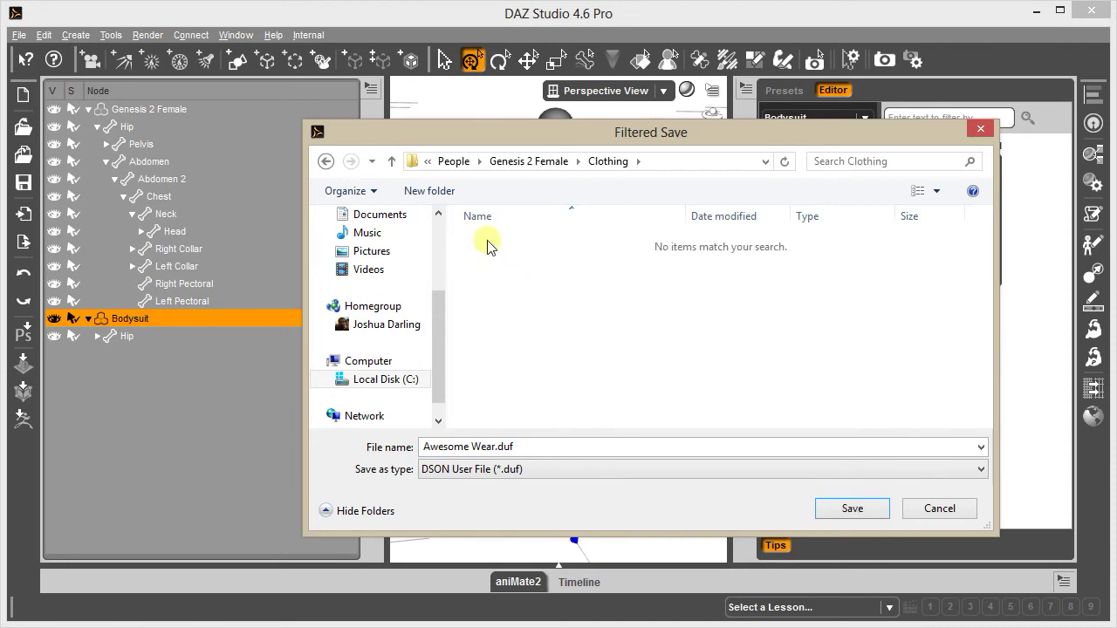
- Name the file Awesome Bodysuit and save it in the Awesome Wear folder
triple_click(496, 448)
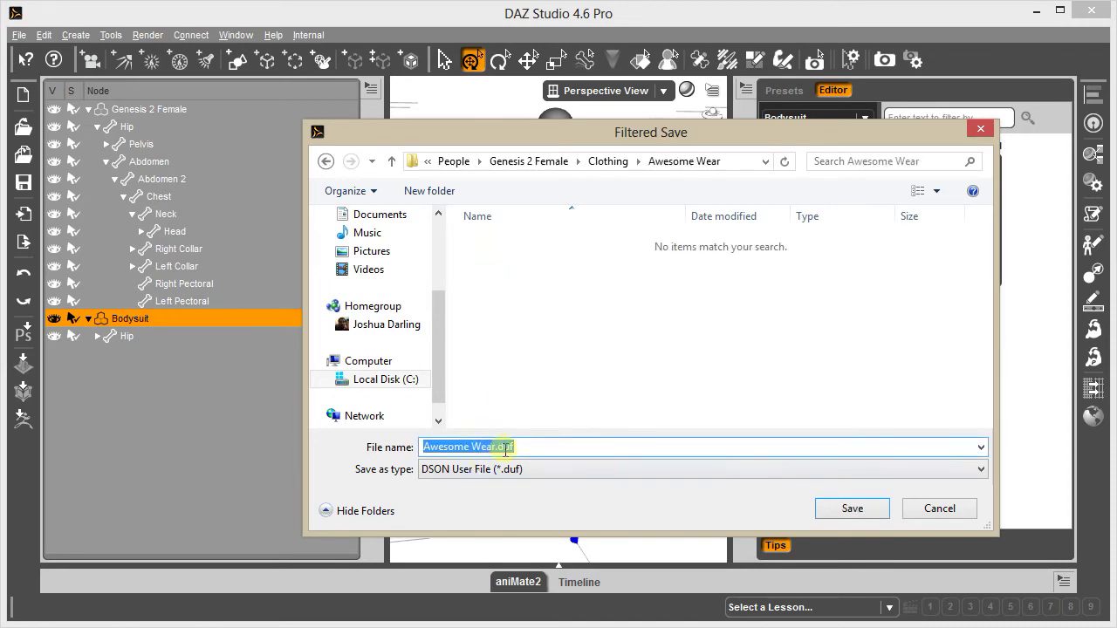
type("A")
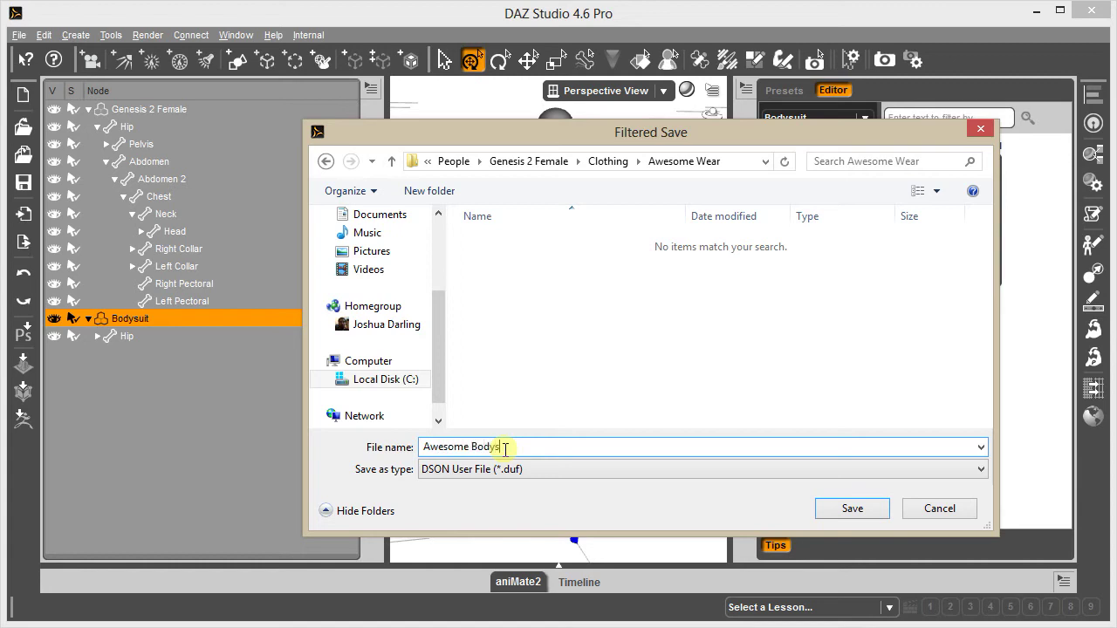
key("Return")
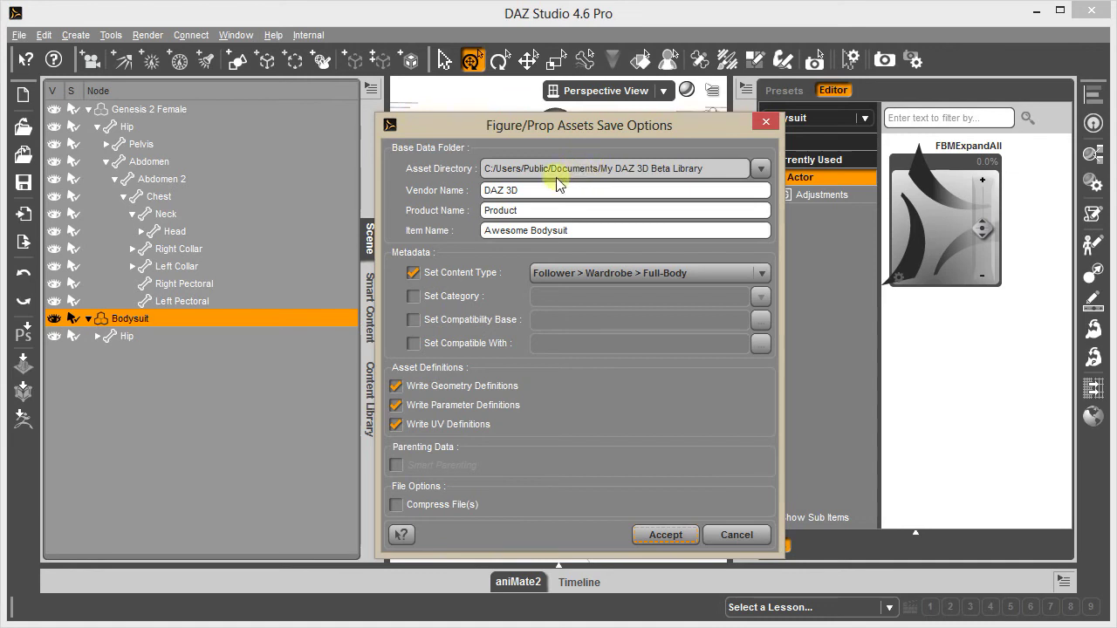
- Keep the vendor name DAZ 3D and set the product name to Awesome Wear in the asset save options
left_click_drag(523, 190, 482, 190)
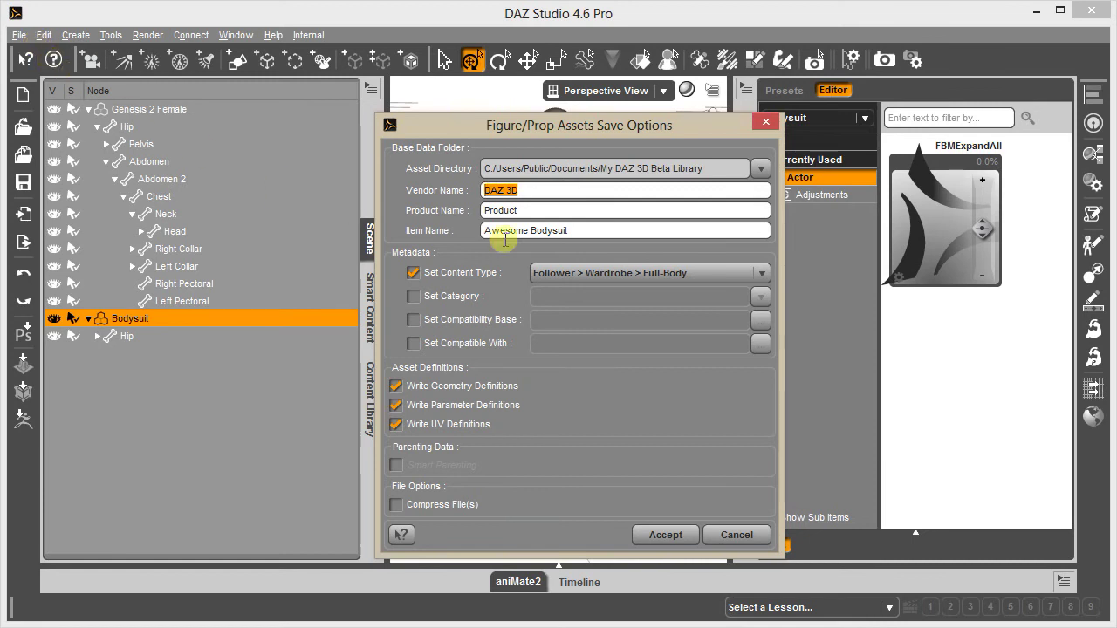
left_click_drag(529, 210, 467, 213)
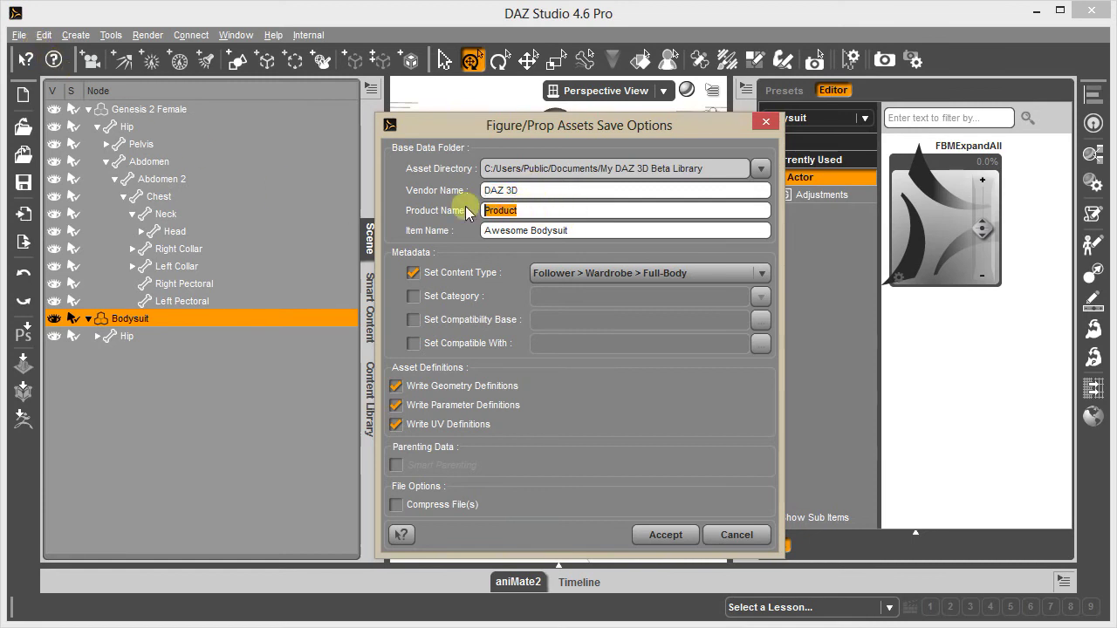
type("Awesome")
type(" ee")
key("BackSpace")
key("BackSpace")
type("Wear")
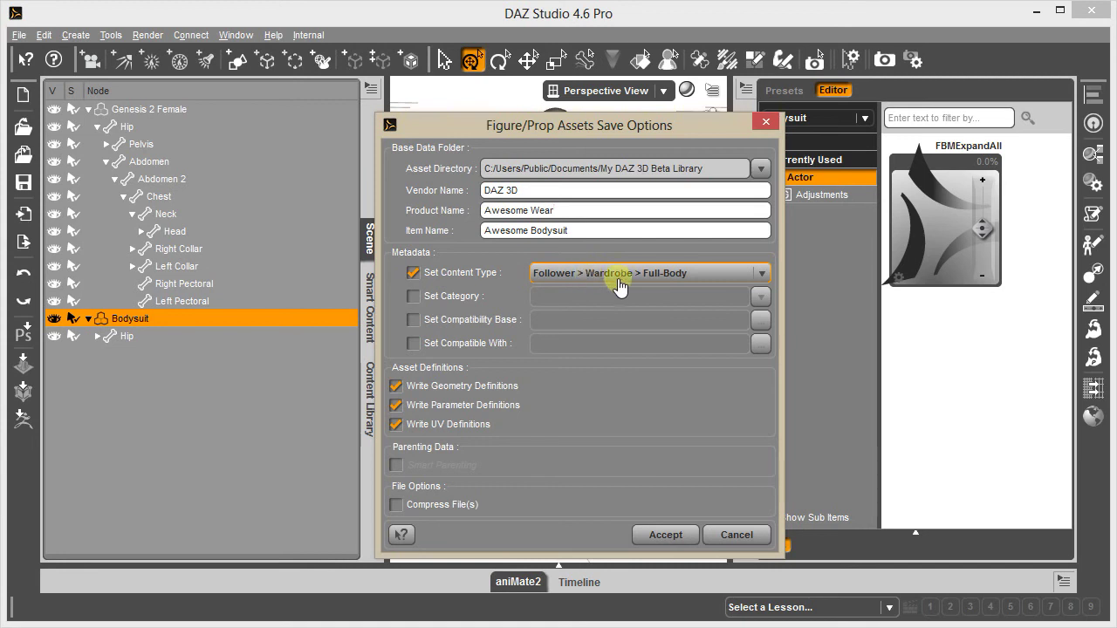
- Choose Follower > Wardrobe > Full-Body as the content type and accept the asset save options
left_click(701, 277)
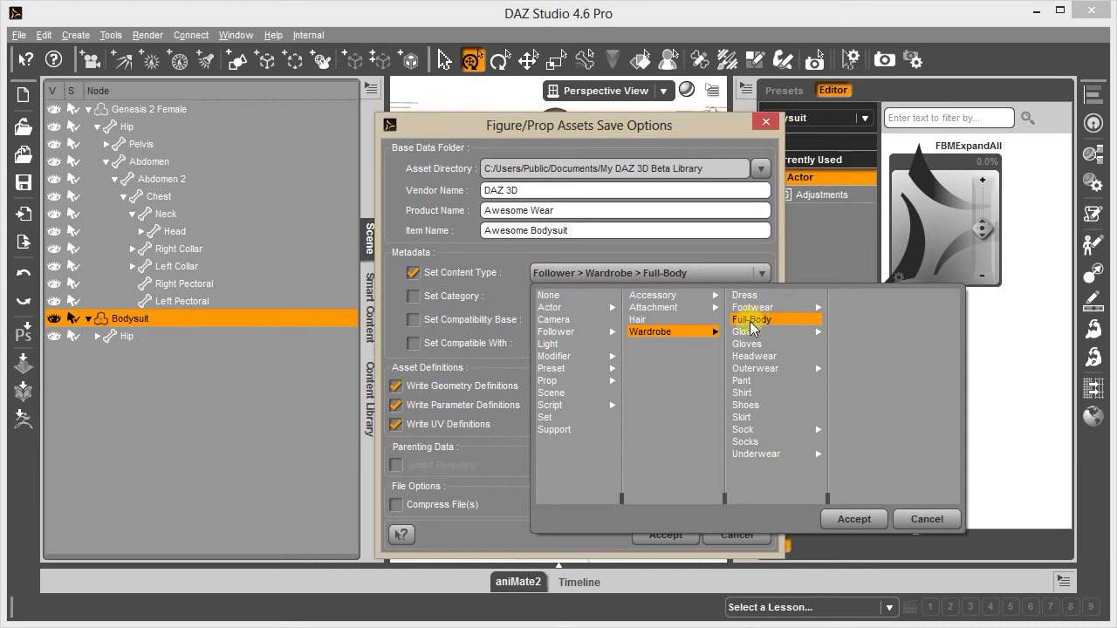
left_click(742, 320)
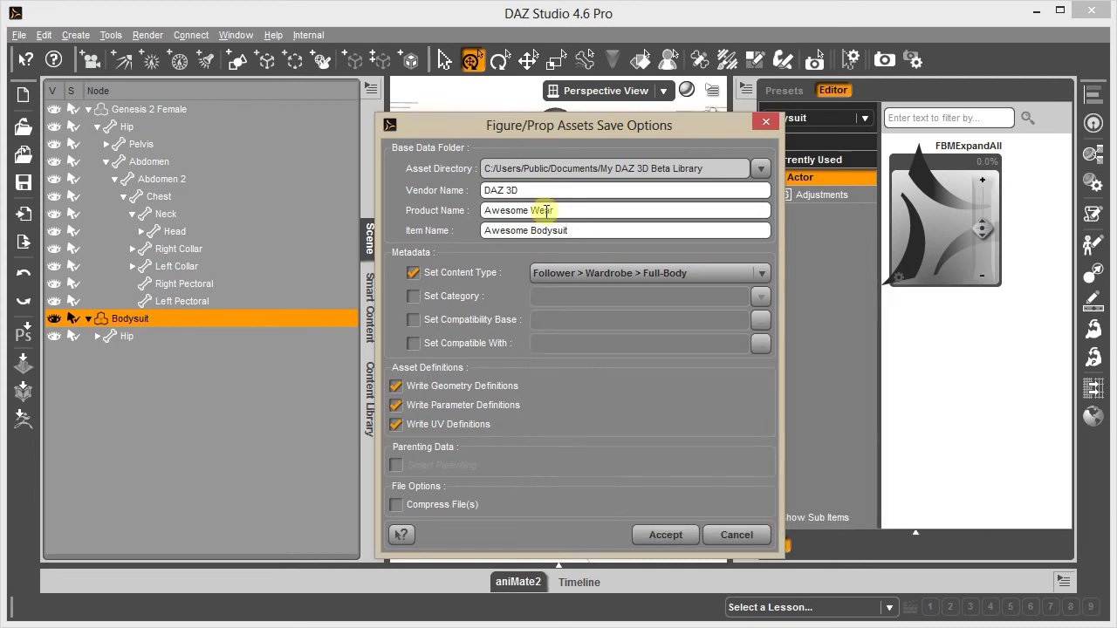
left_click(591, 276)
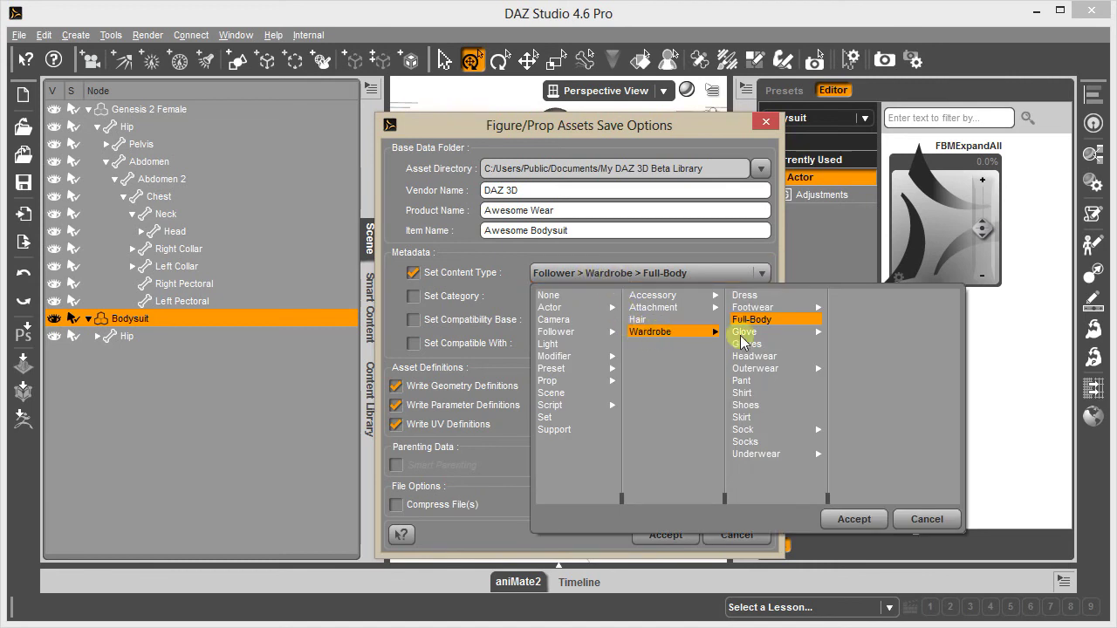
left_click(751, 307)
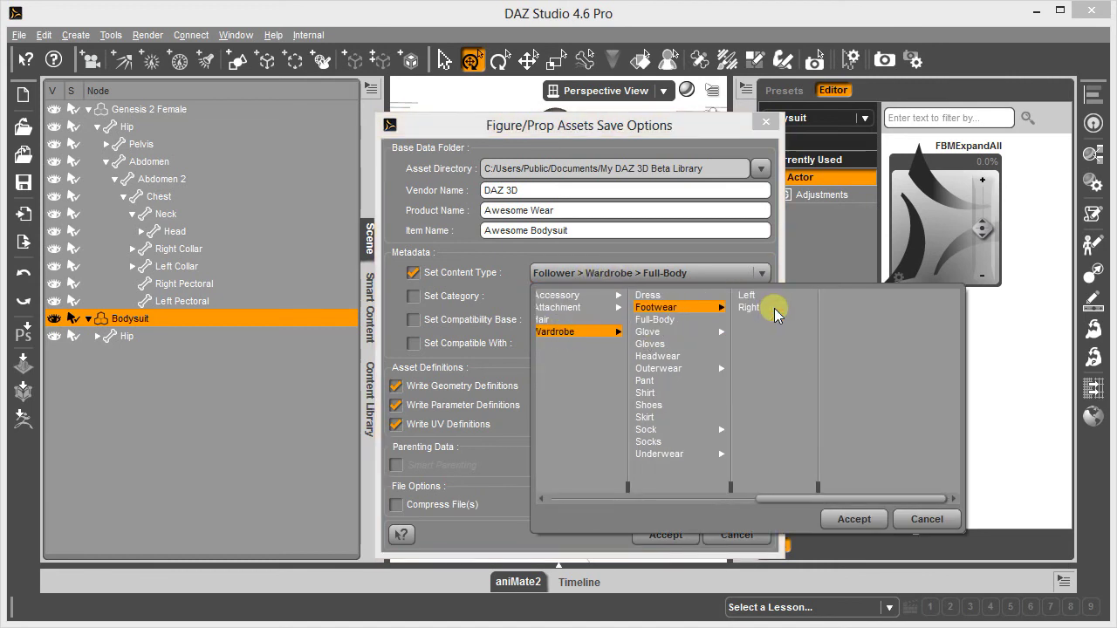
left_click(651, 319)
left_click(854, 519)
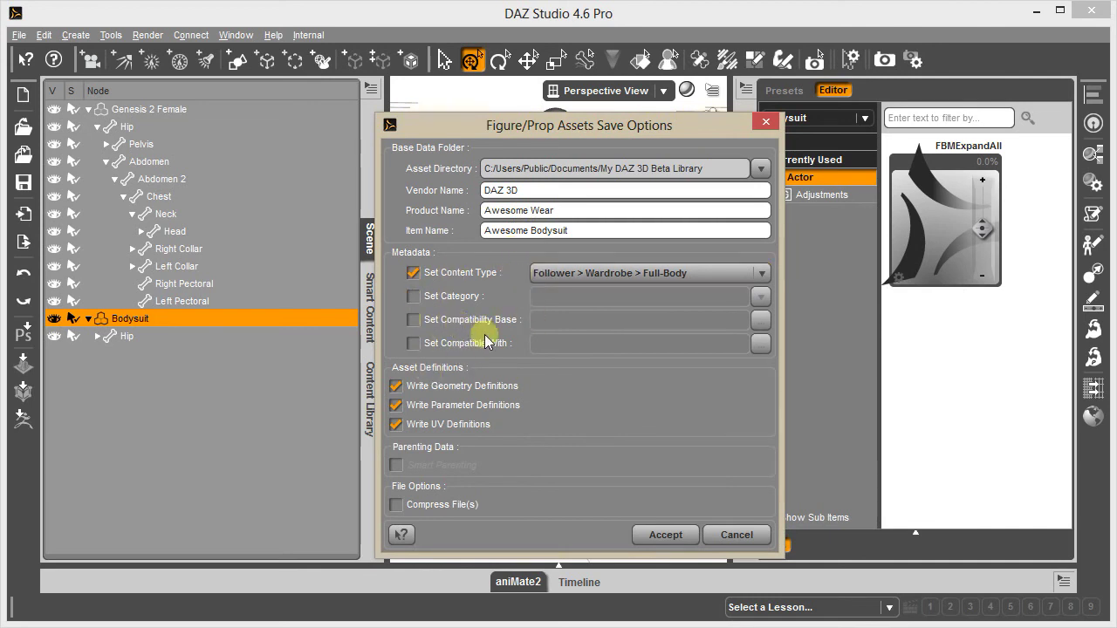
left_click(666, 533)
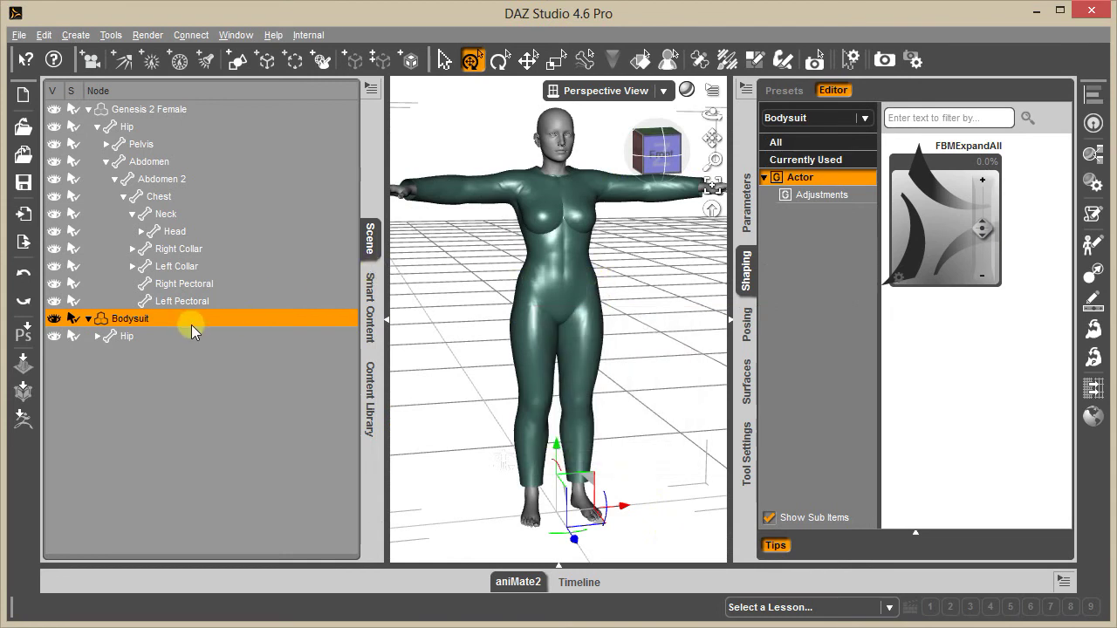
- Delete the Bodysuit figure from the scene and select Genesis 2 Female
right_click(98, 319)
left_click(133, 328)
left_click(145, 108)
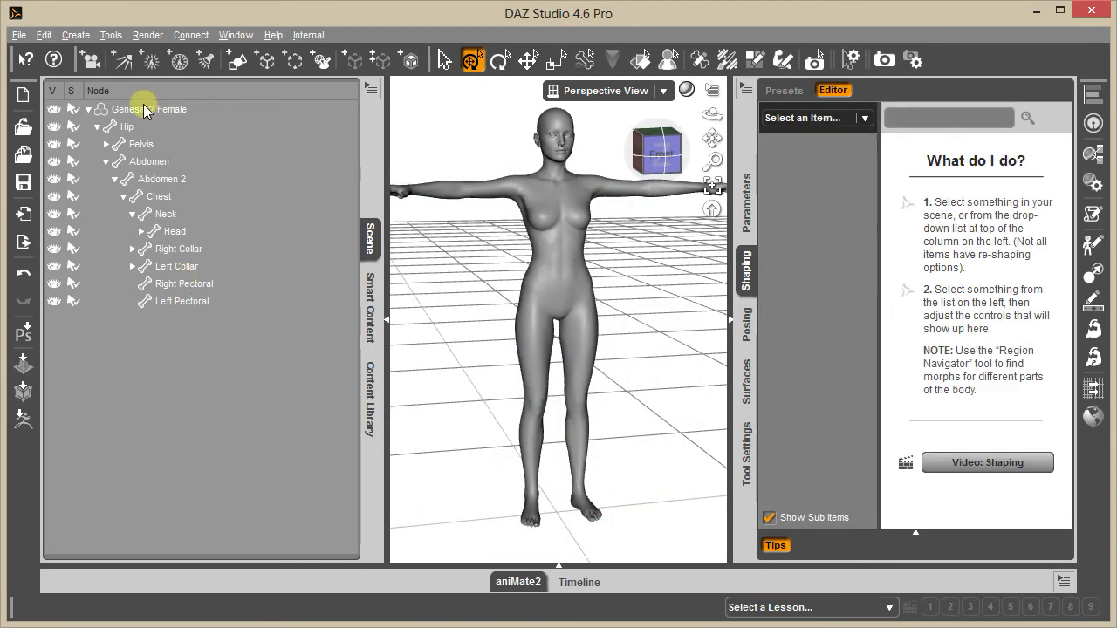
- Load Awesome Bodysuit from the Clothing > Awesome Wear folder of the content library onto Genesis 2 Female
left_click(370, 397)
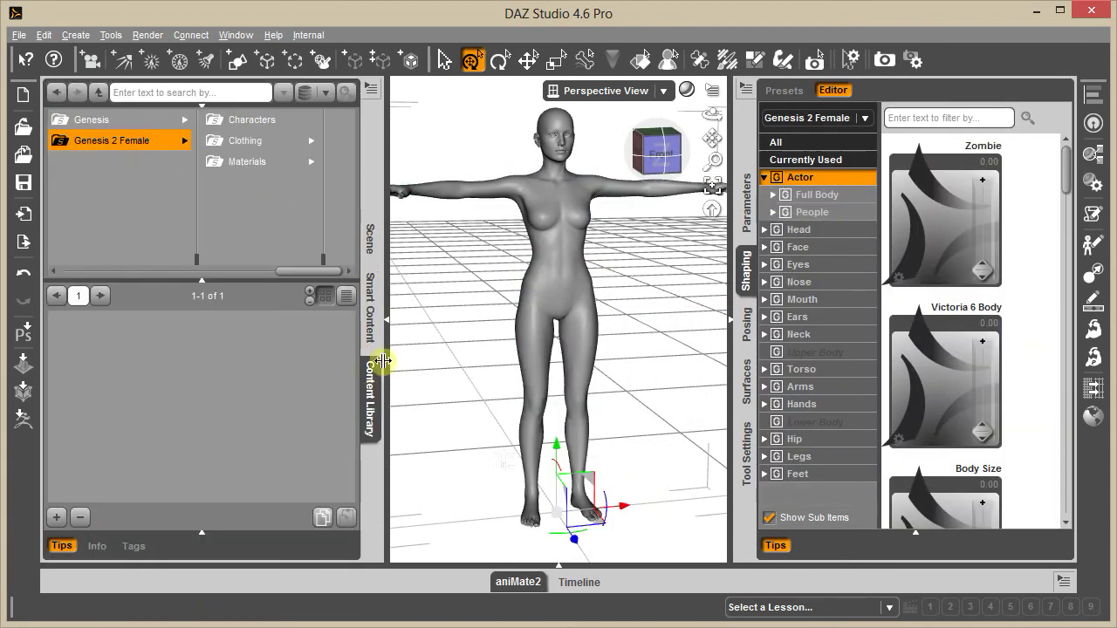
left_click(245, 141)
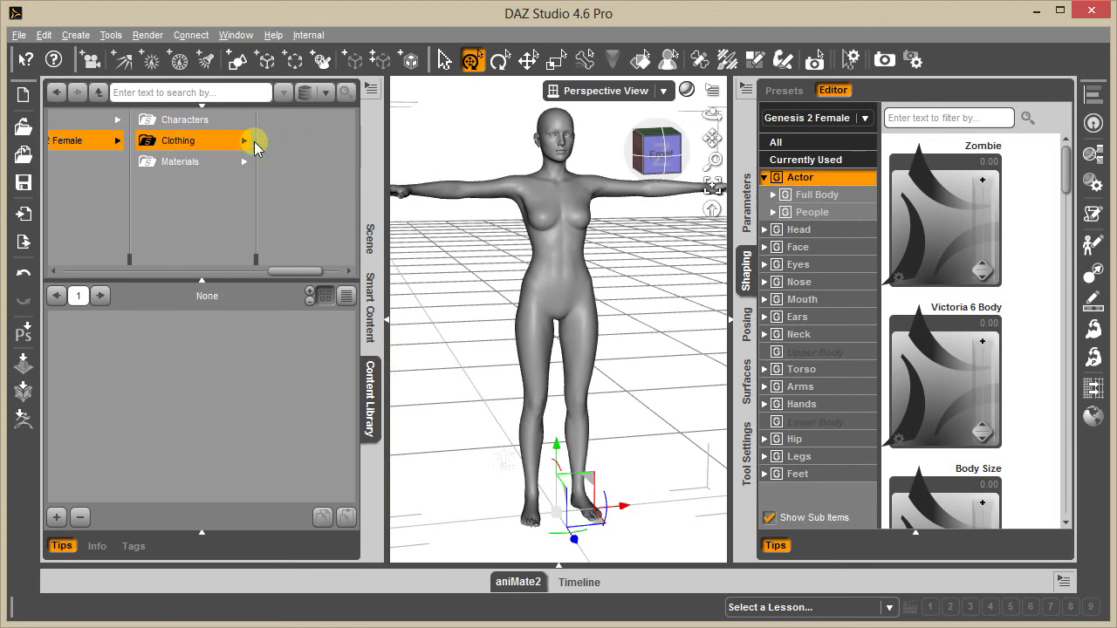
left_click(260, 121)
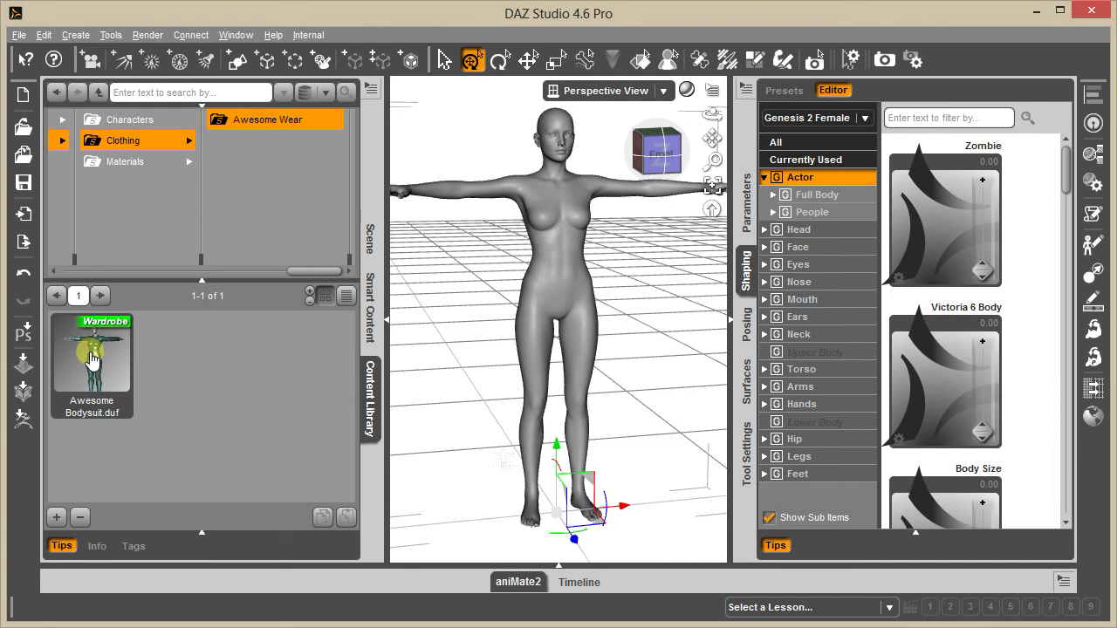
double_click(105, 384)
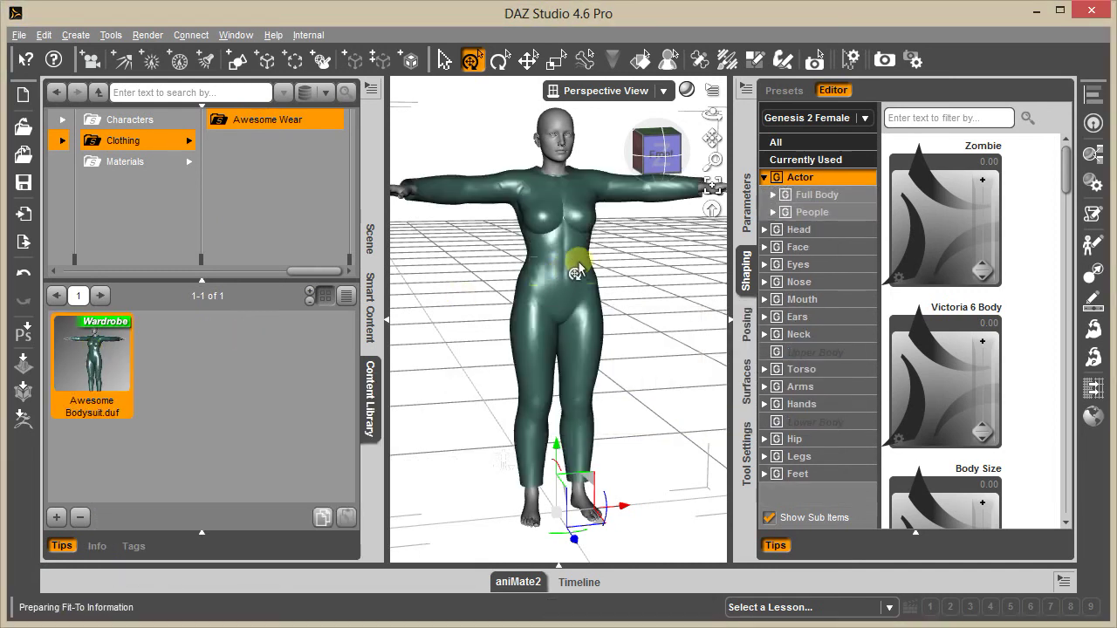
- Bend the figure's head and upper body to test how the bodysuit follows, and undo the pose
left_click_drag(558, 127, 562, 166)
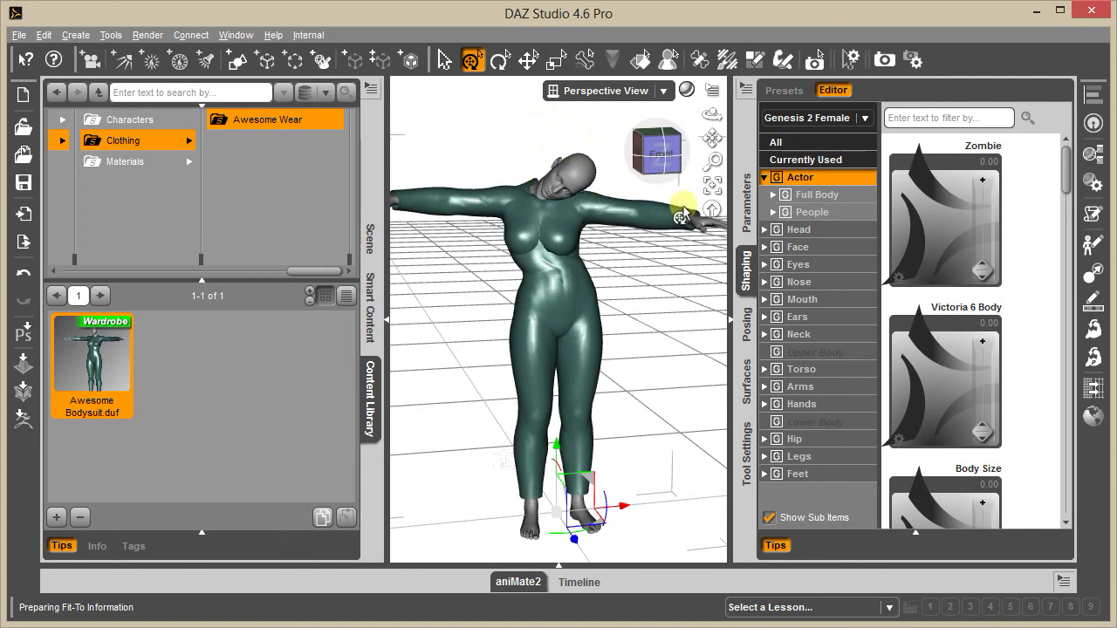
key("ctrl+z")
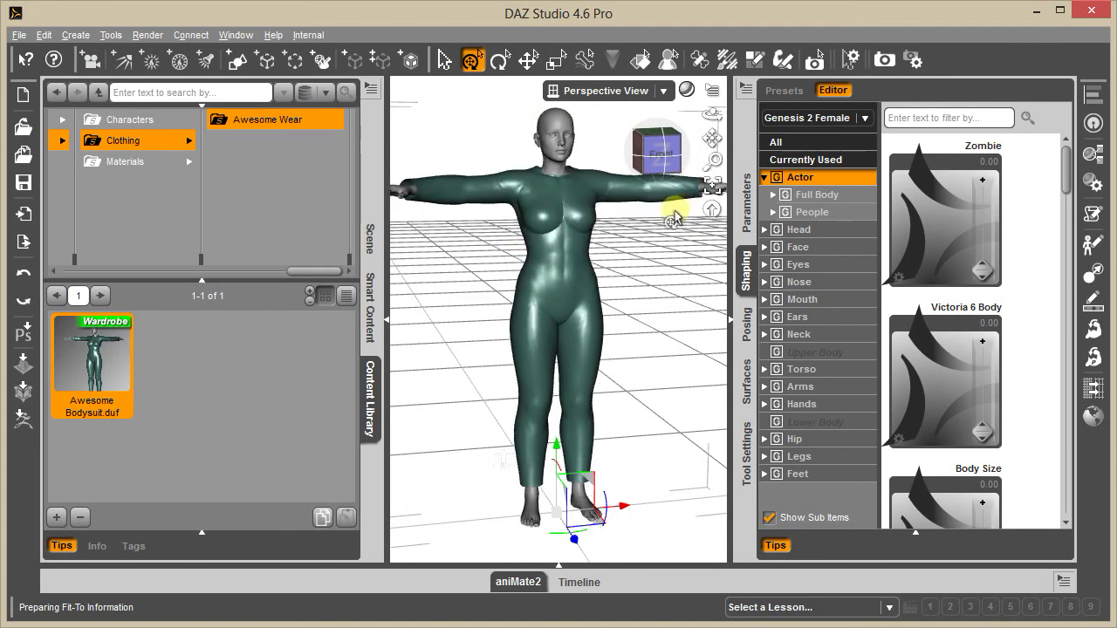